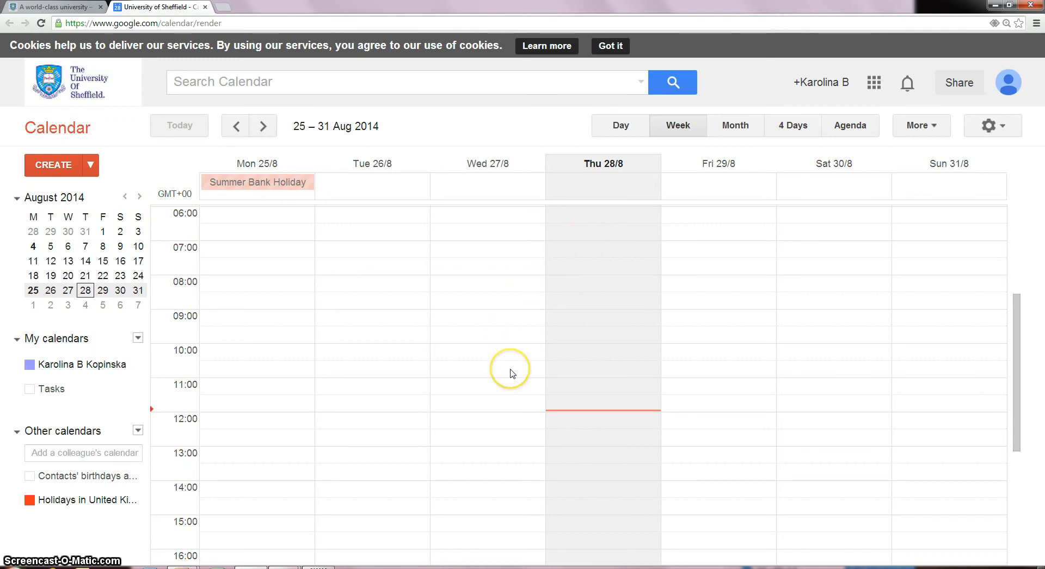
- Try the Day, 4 Days and Agenda views, refresh, then return to Week view
left_click(618, 125)
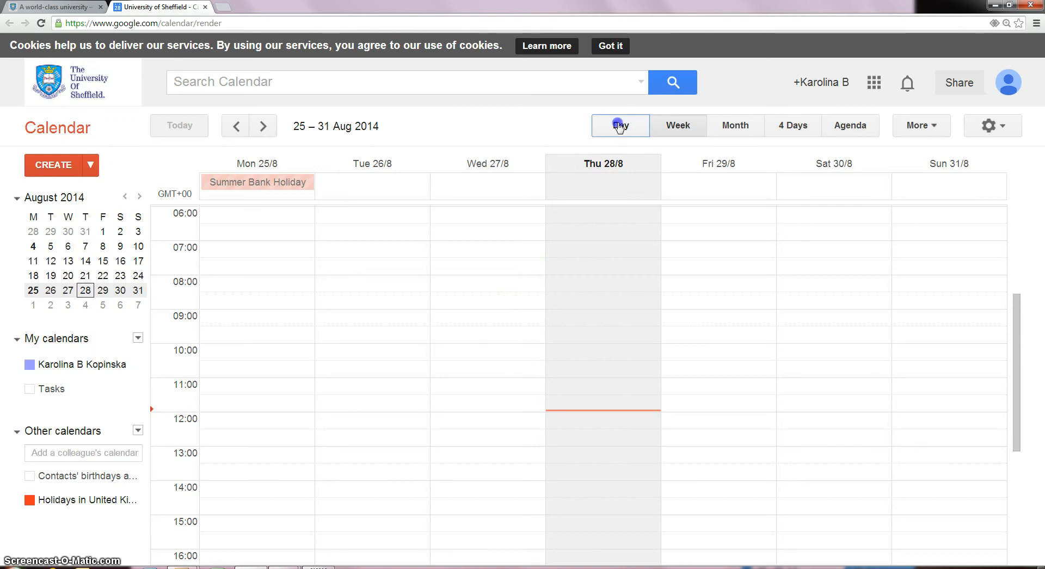
left_click(663, 127)
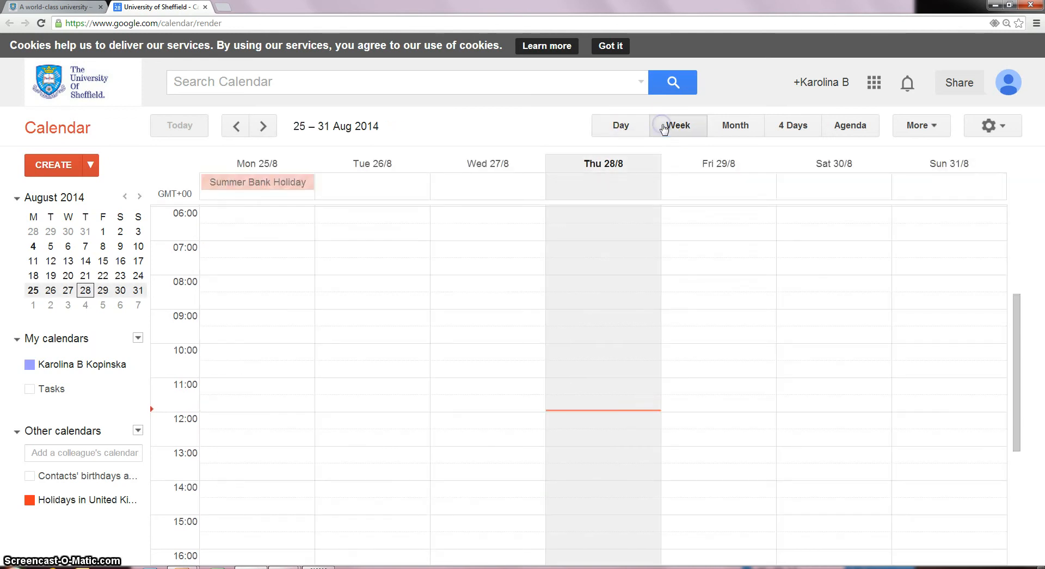
left_click(787, 127)
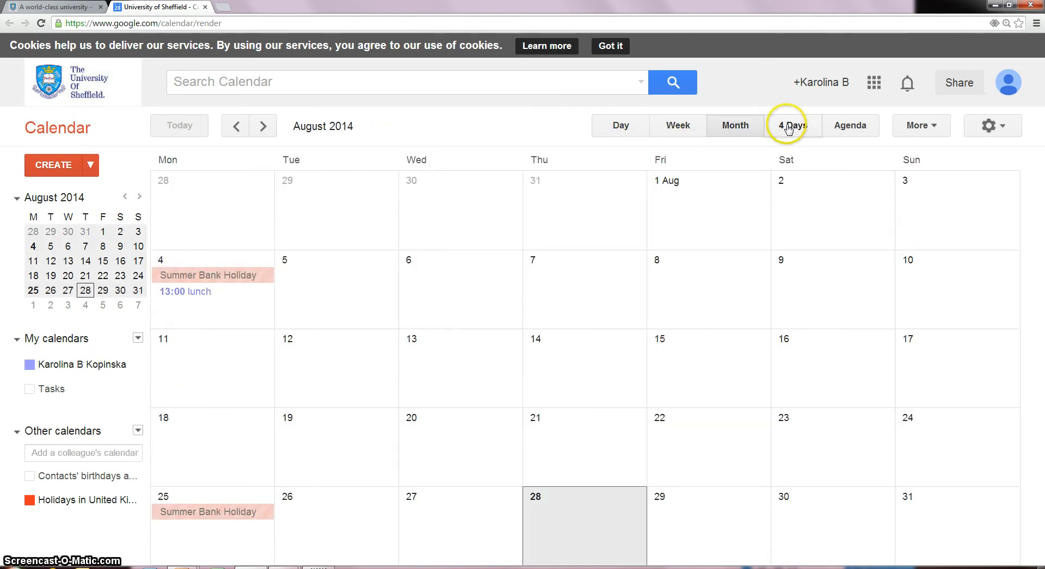
left_click(841, 128)
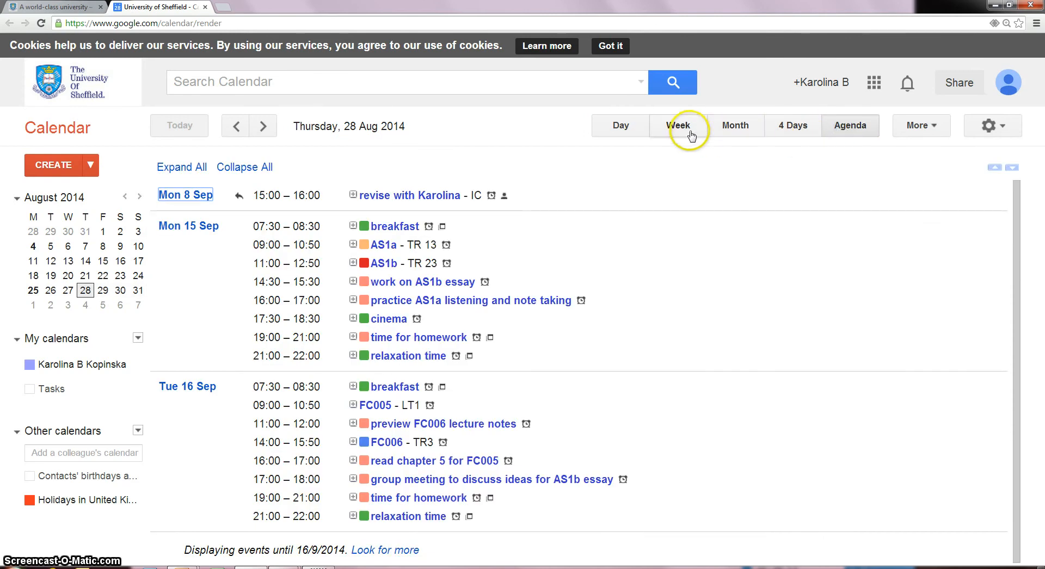
left_click(934, 131)
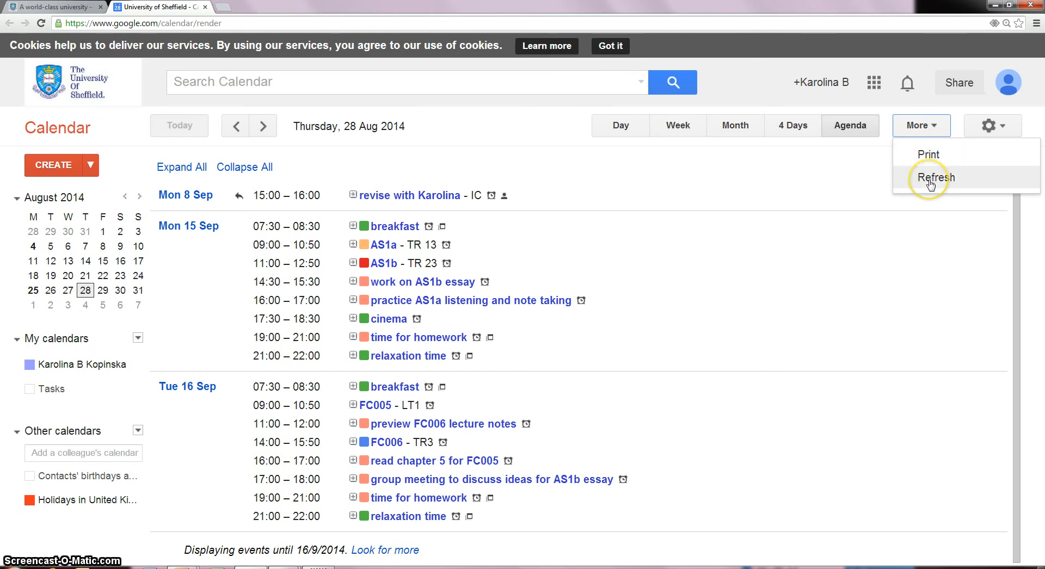
left_click(908, 176)
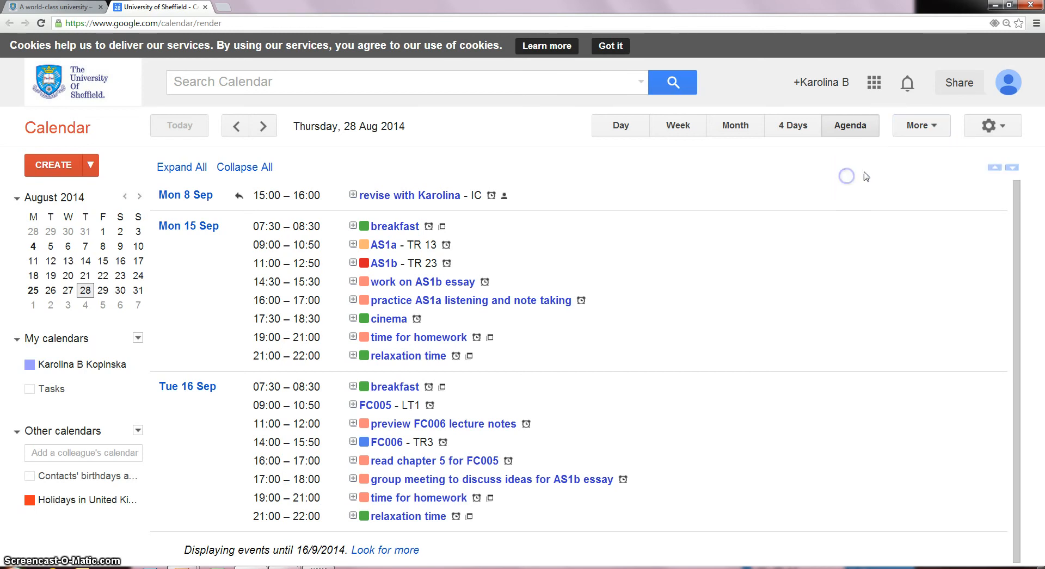
left_click(1002, 128)
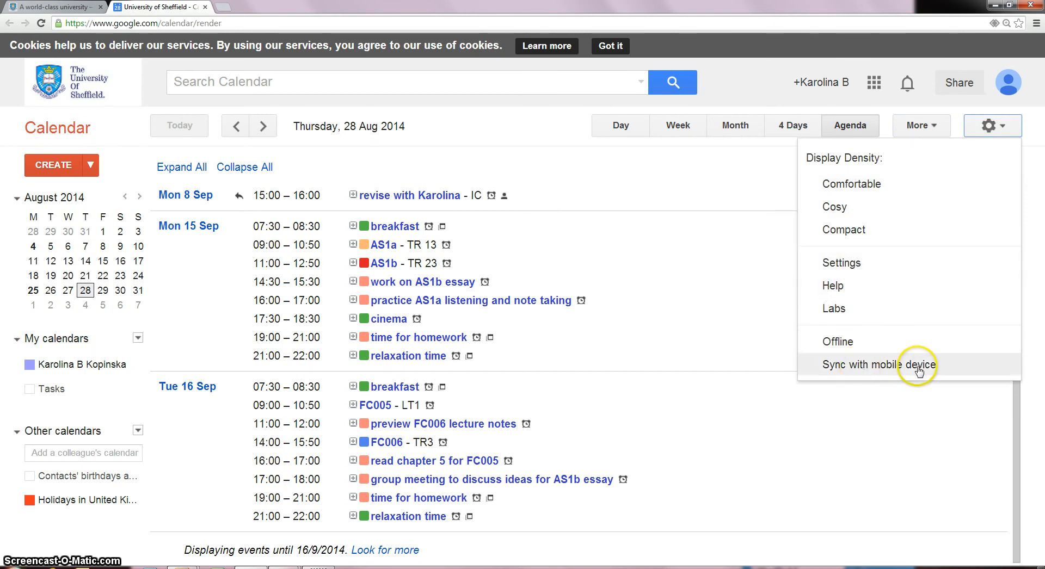
left_click(705, 190)
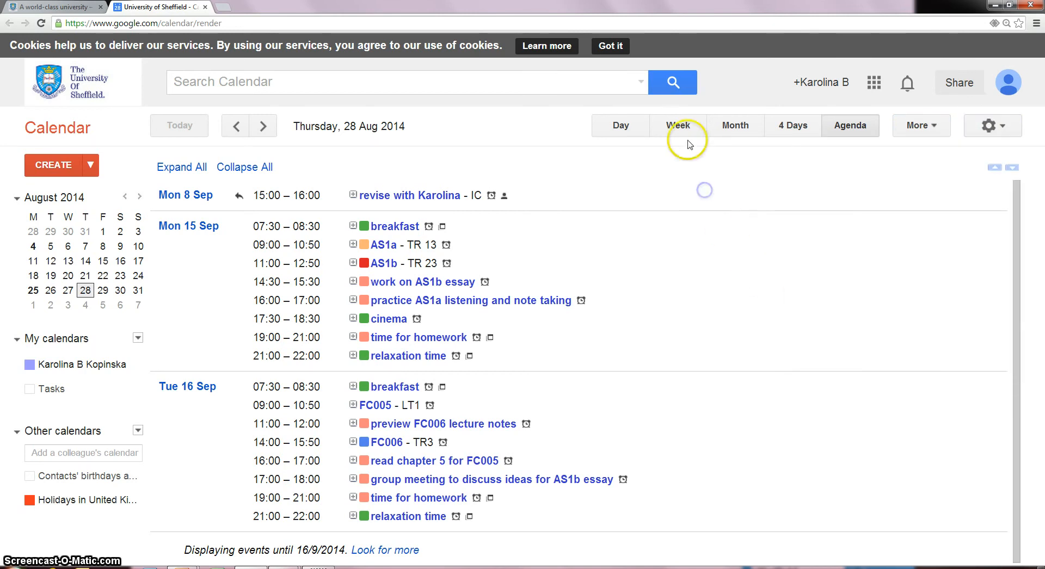
left_click(678, 125)
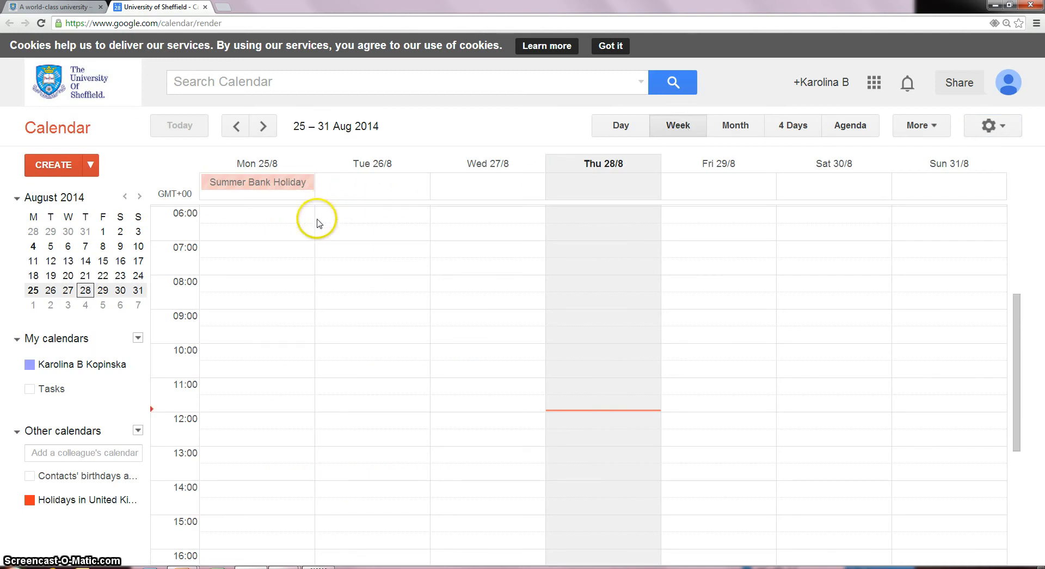
- Create a 'lunch' event on Monday 22 Sep from 13:00 to 14:00
left_click(36, 305)
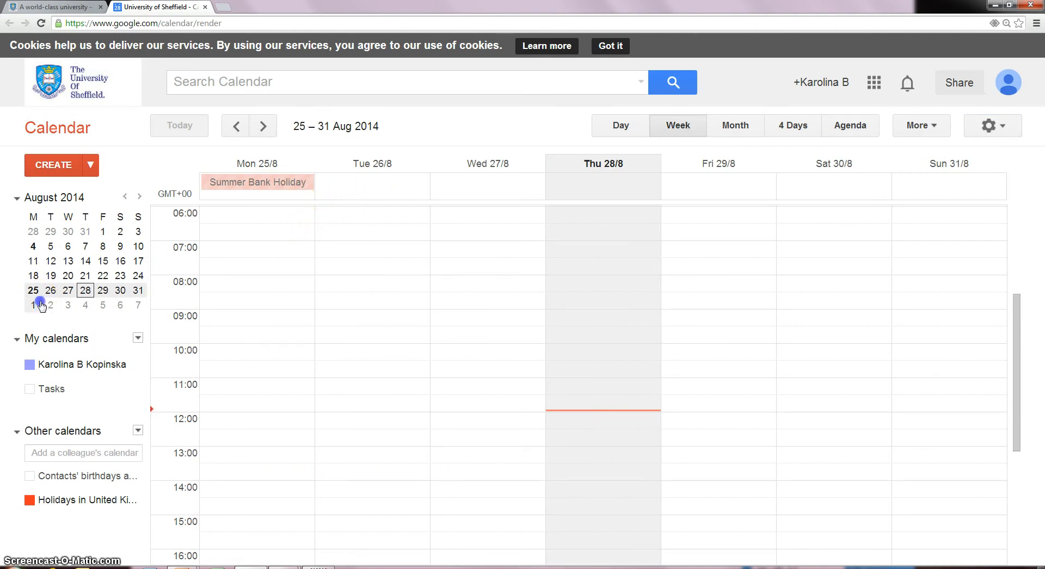
left_click(33, 290)
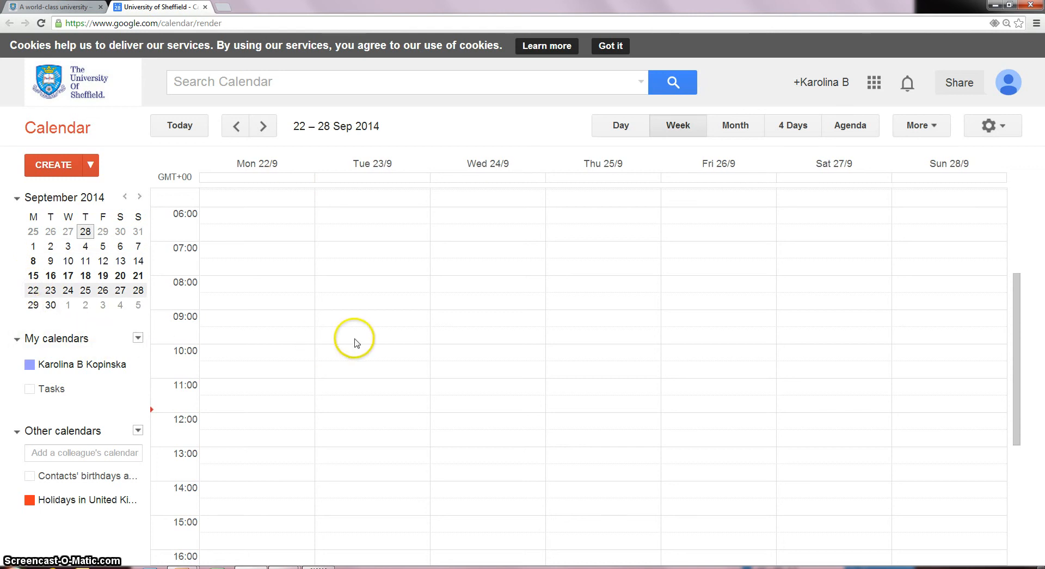
scroll(246, 402, "down", 1)
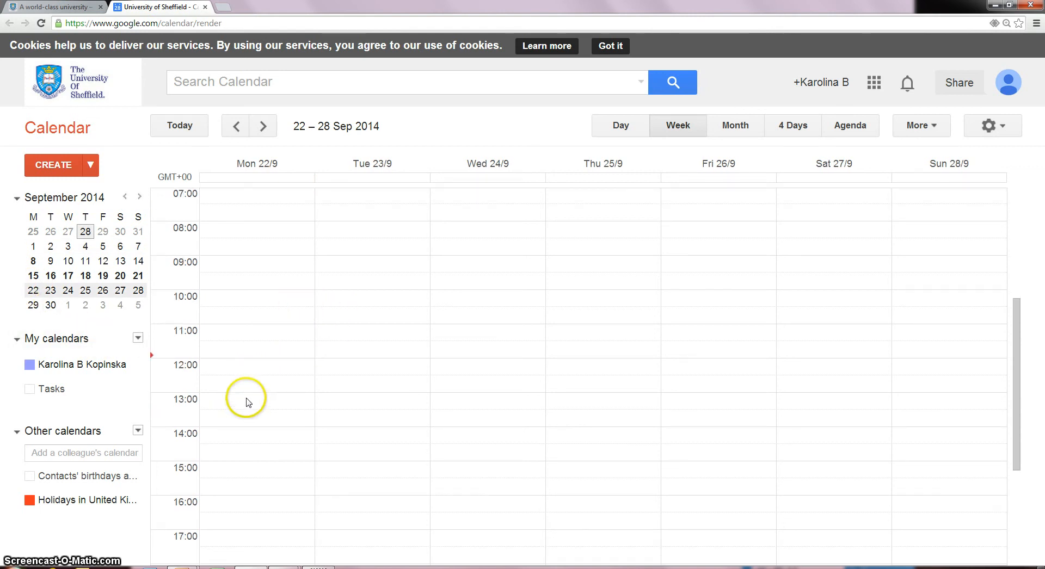
left_click(221, 404)
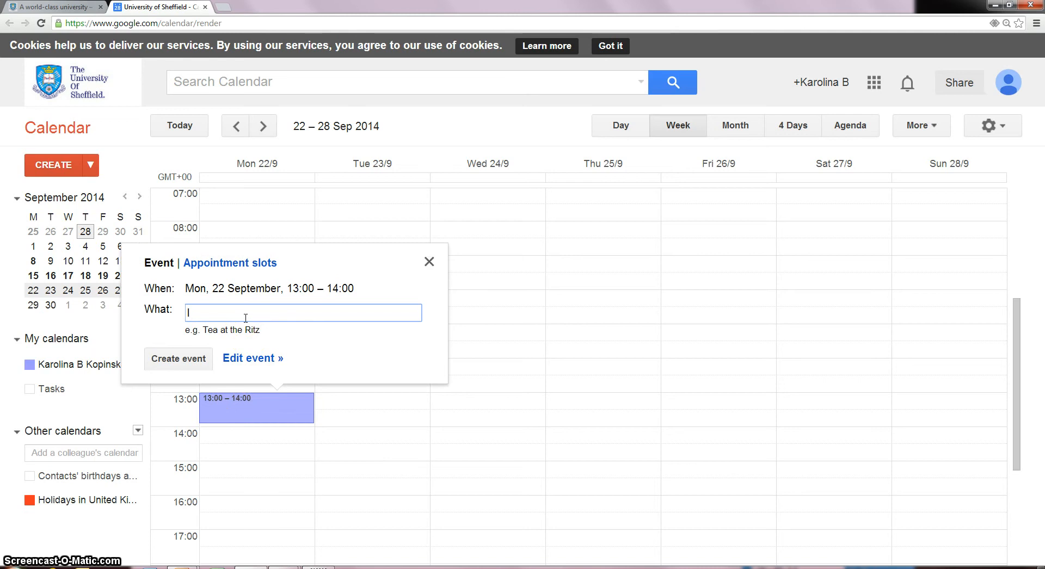
type("lunch")
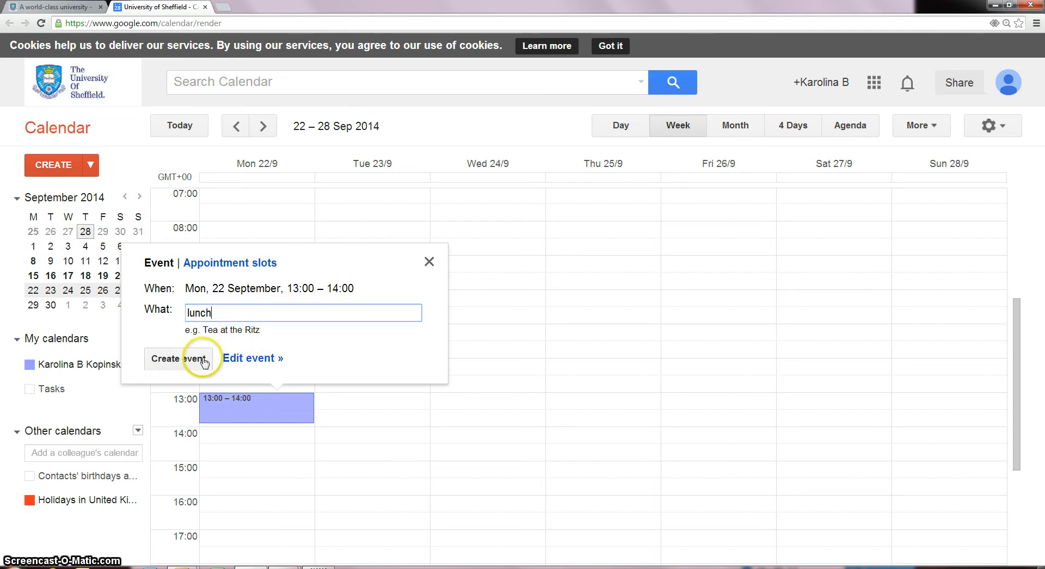
left_click(173, 359)
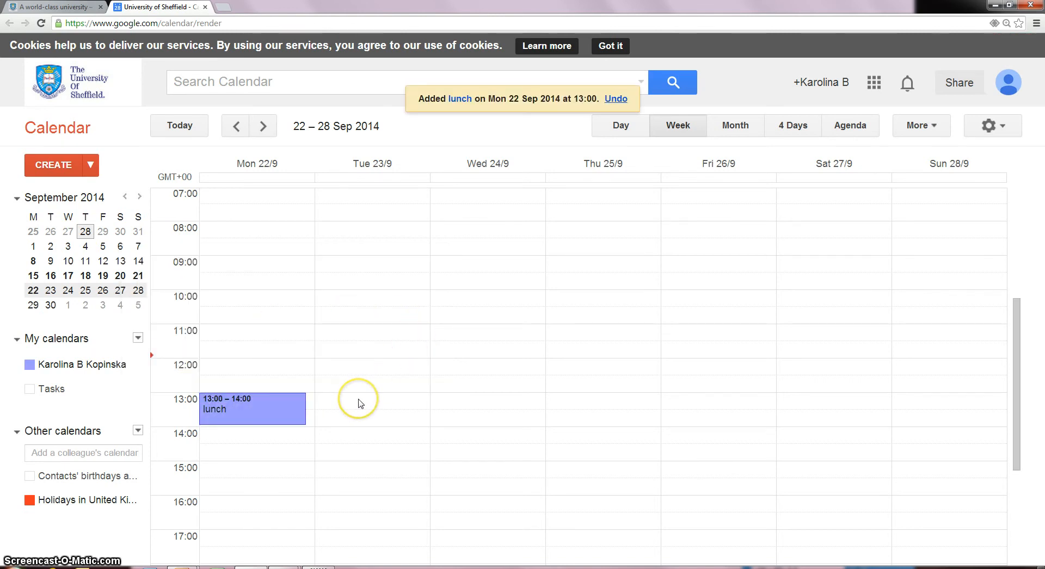
- Discard a stray Tuesday draft and start a 13:00 lunch event on Tuesday 23 Sep
left_click_drag(358, 401, 364, 422)
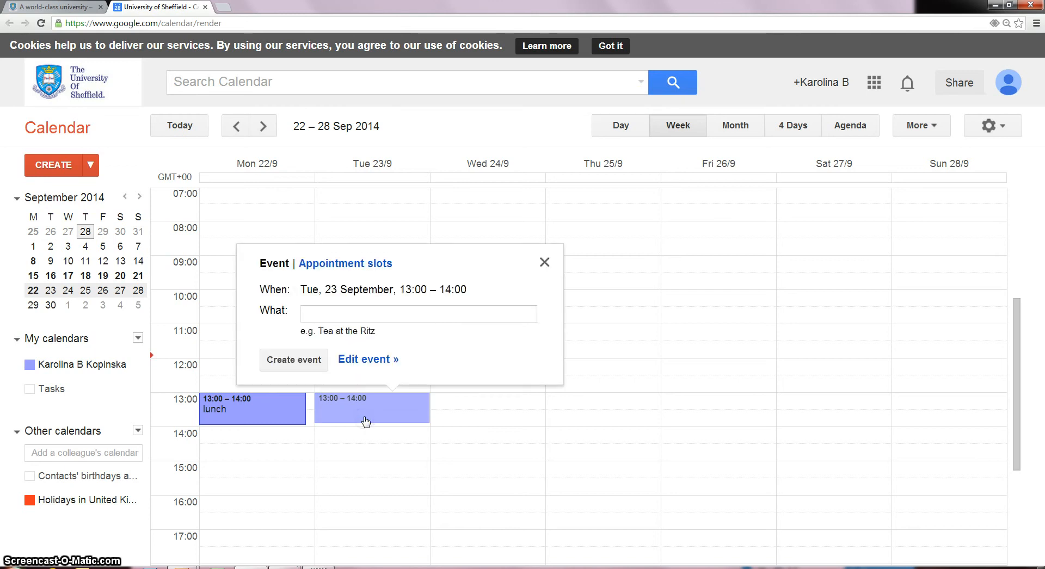
type("n")
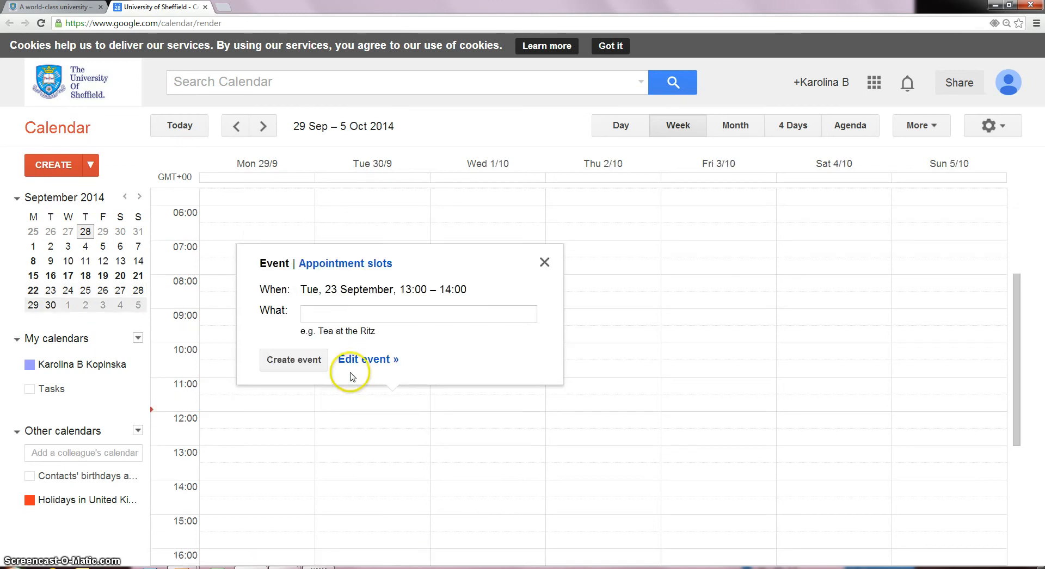
type("ch")
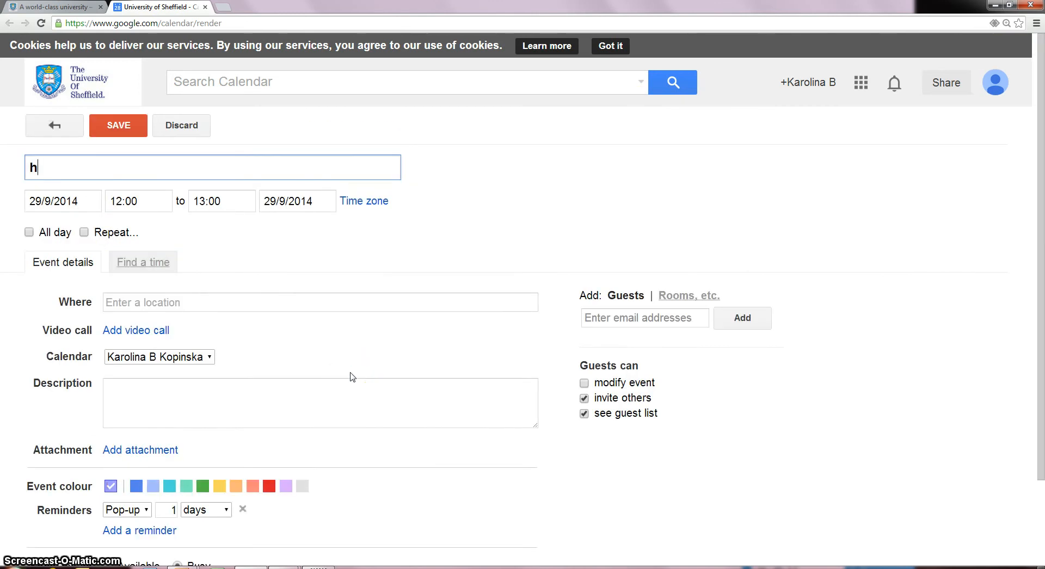
left_click(54, 125)
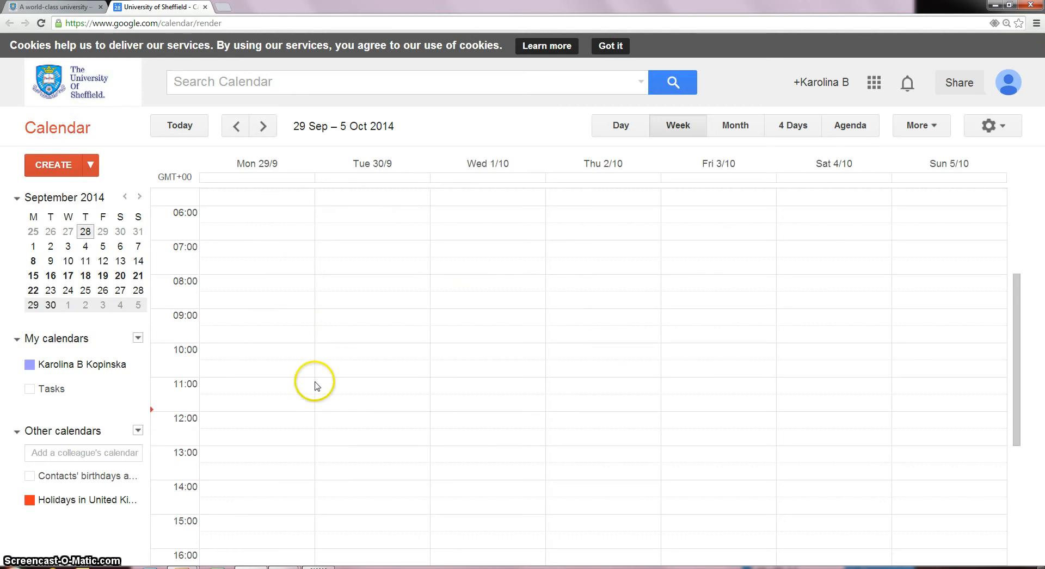
left_click(32, 290)
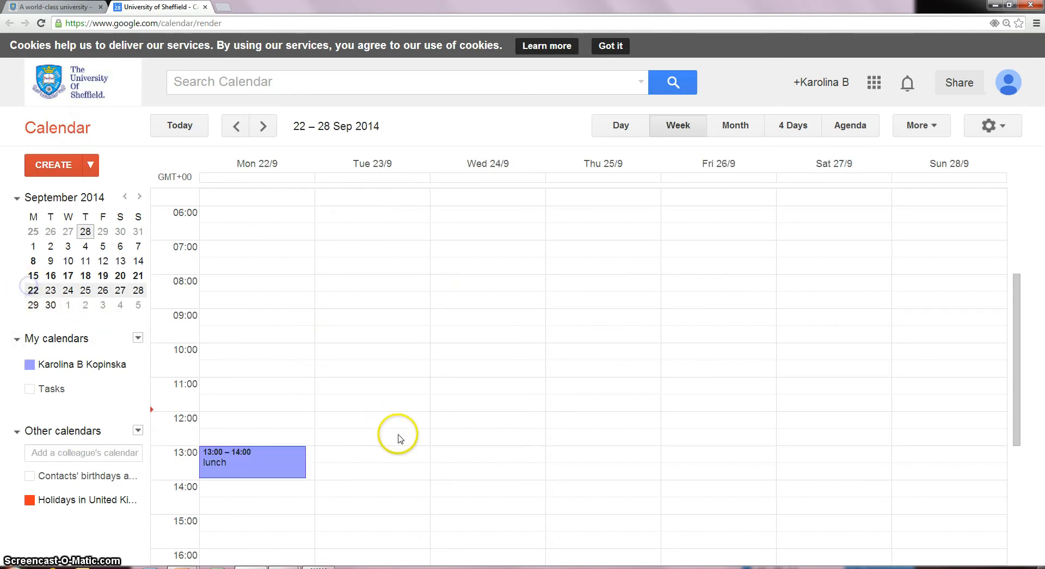
left_click(382, 457)
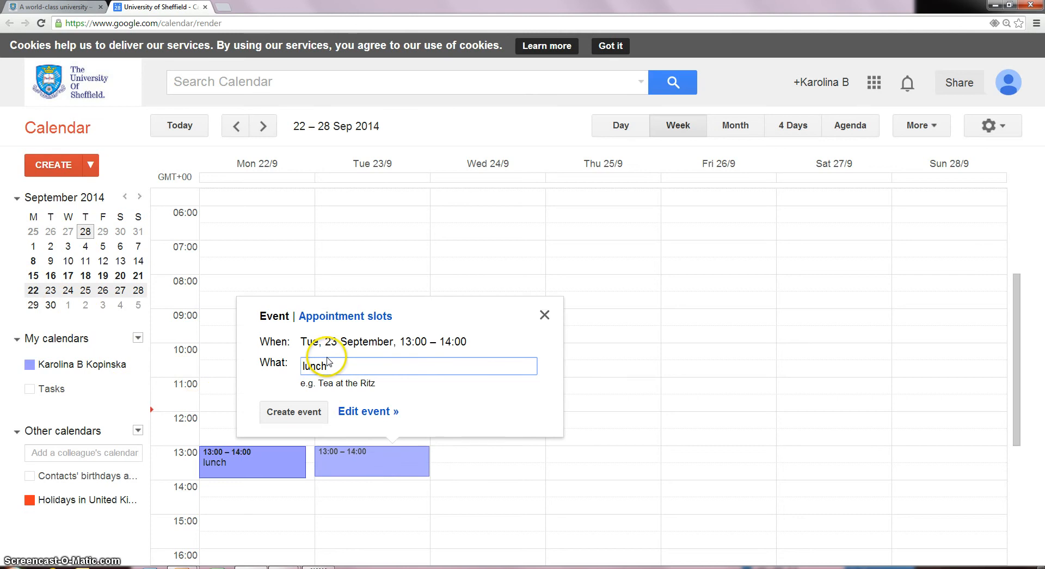
- Move Tuesday's lunch to 13:30–14:30 at 'cafe' and colour it green
left_click(390, 412)
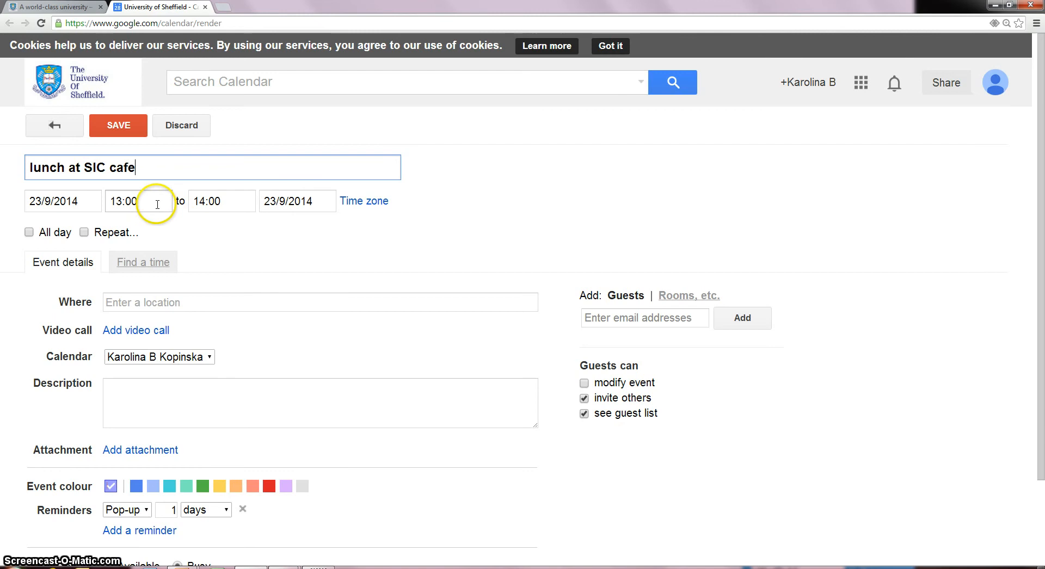
left_click(157, 203)
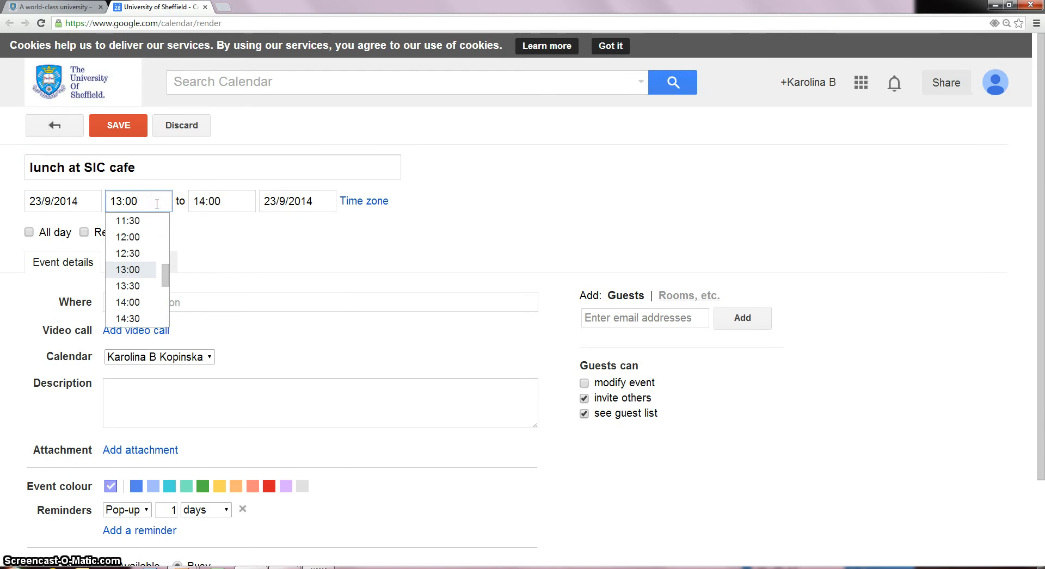
left_click(138, 286)
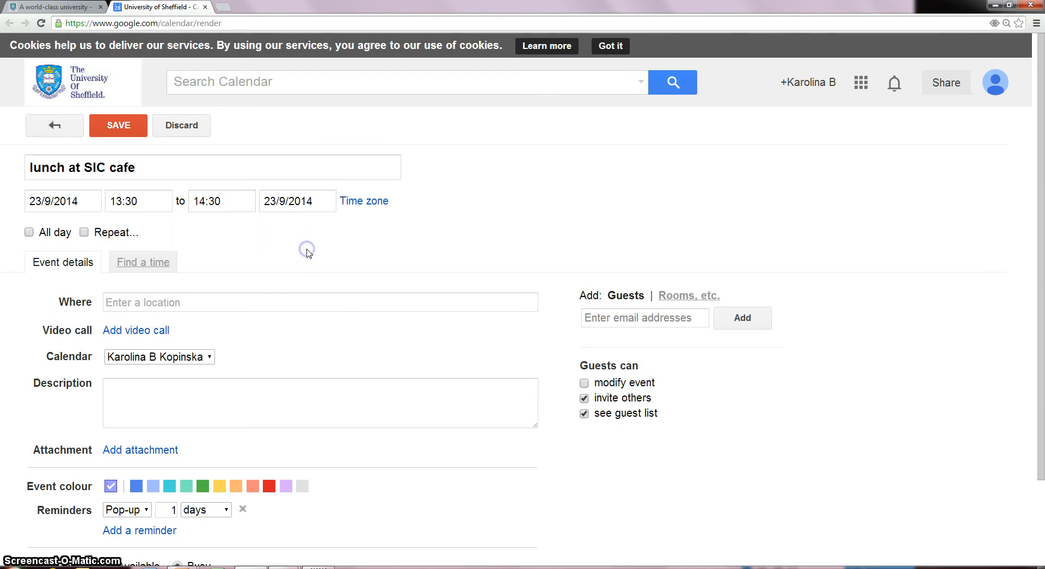
left_click(268, 303)
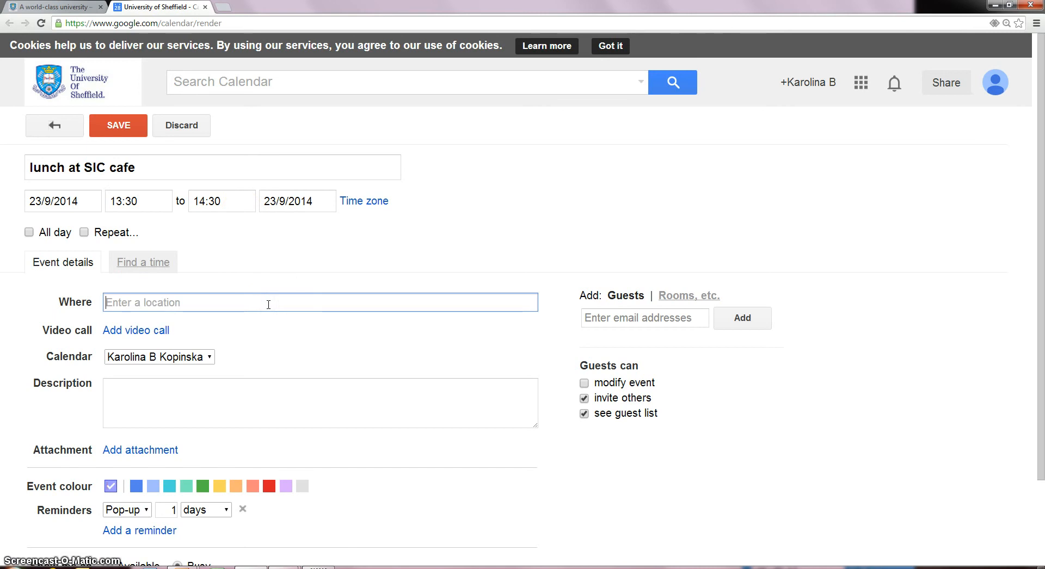
type("cafe")
left_click(267, 263)
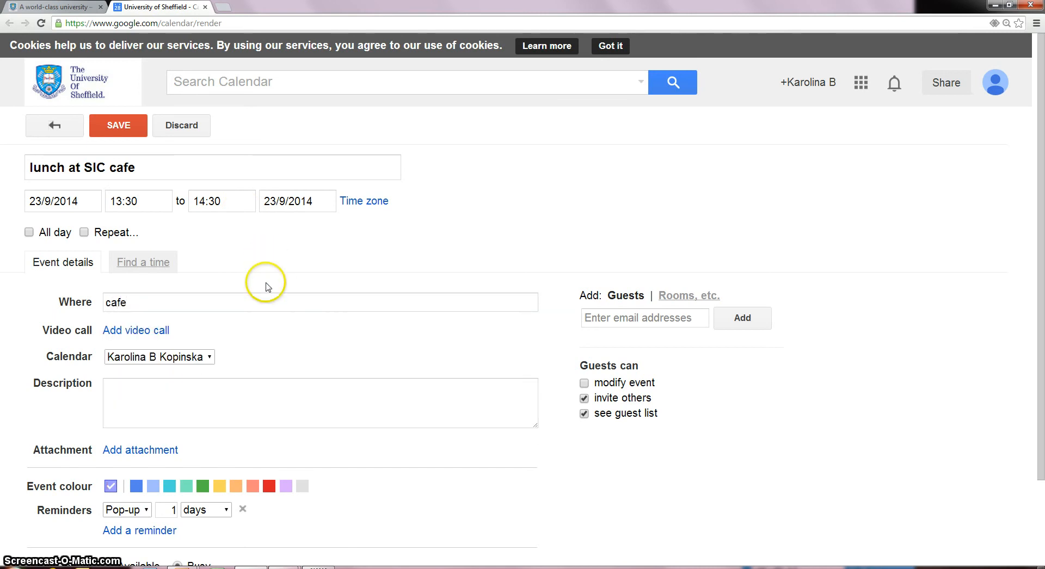
left_click(198, 490)
- Keep the pop-up reminder and turn on repeating for the lunch event
scroll(262, 381, "down", 1)
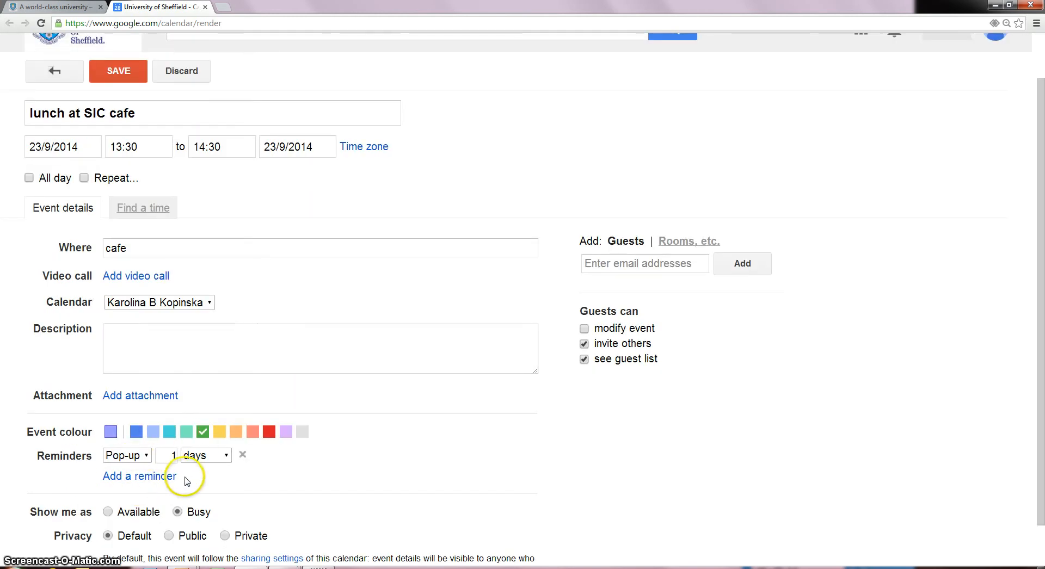
left_click(143, 458)
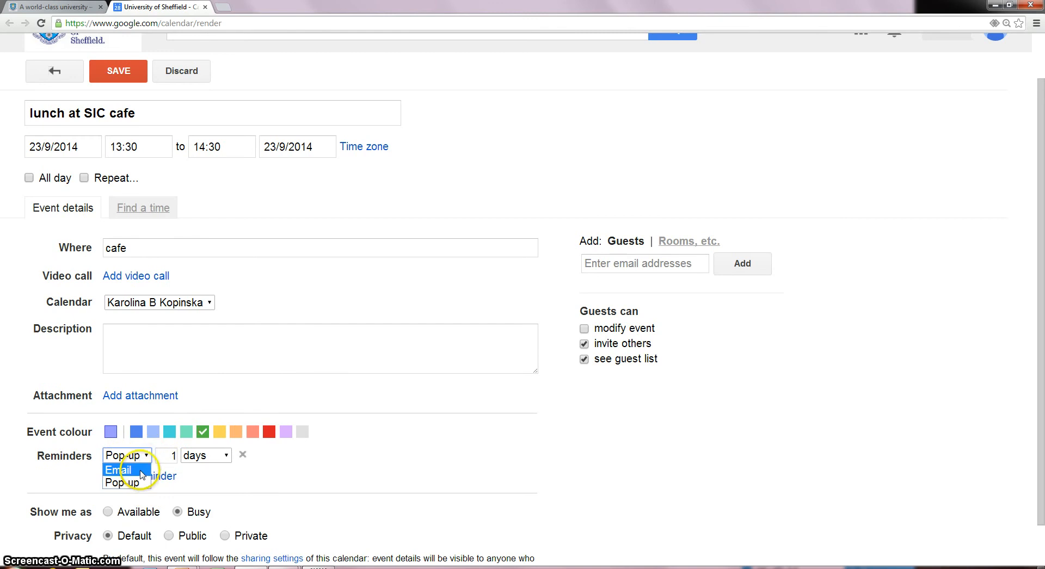
left_click(229, 477)
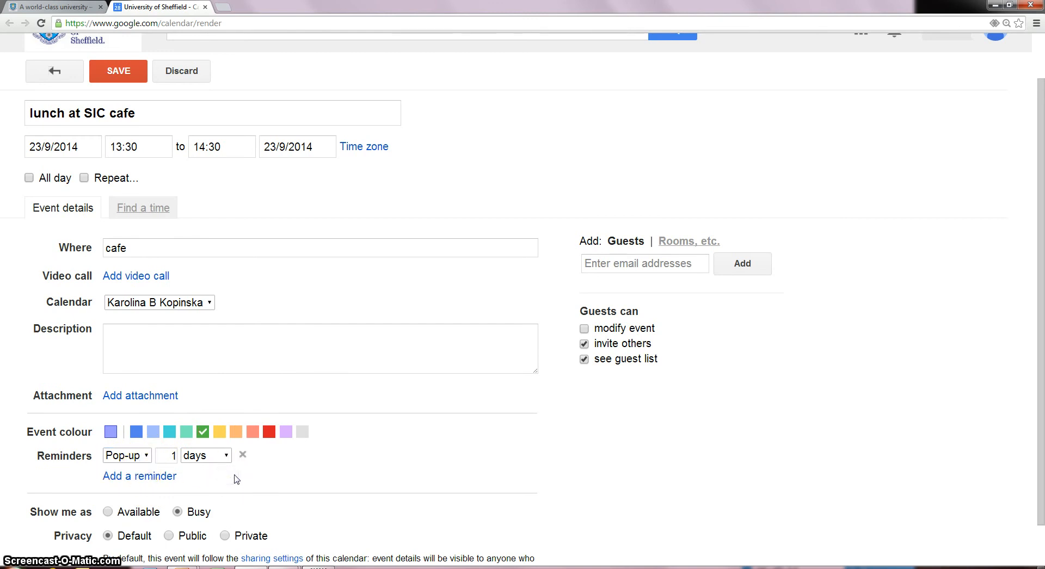
left_click(108, 179)
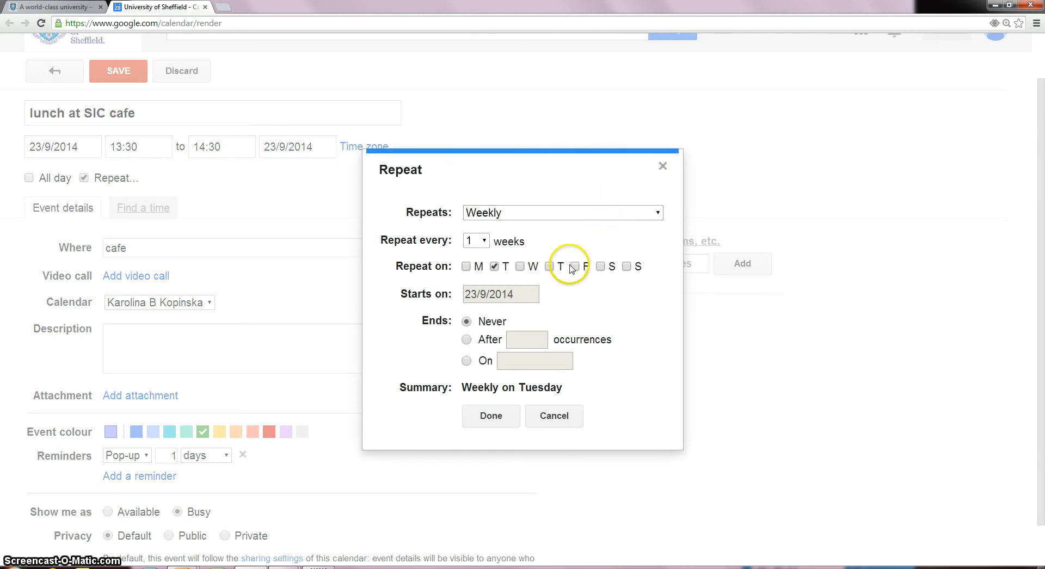
- Repeat the lunch weekly on Monday to Friday, ending after 11 occurrences
left_click(466, 267)
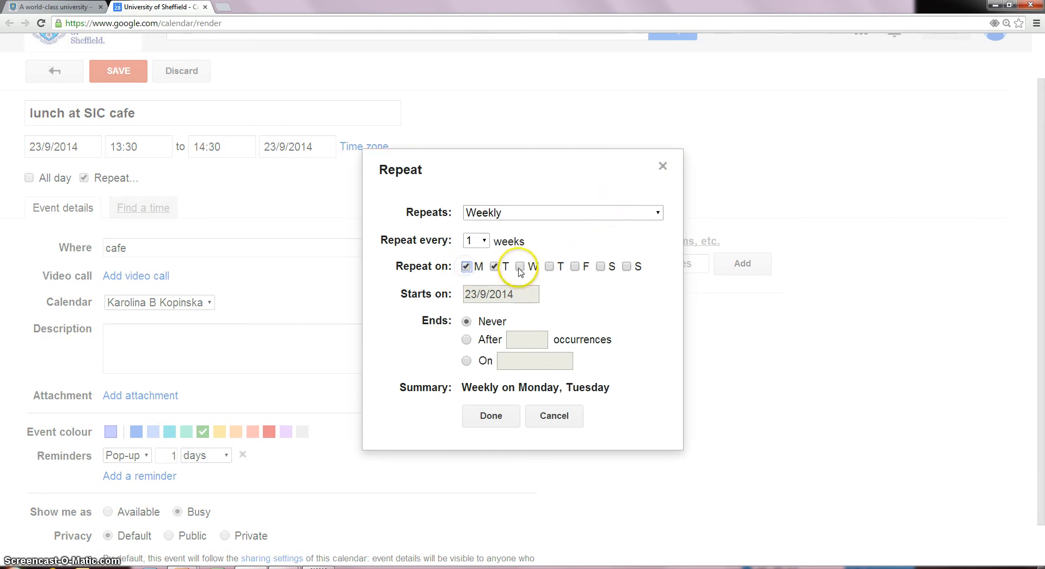
left_click(519, 267)
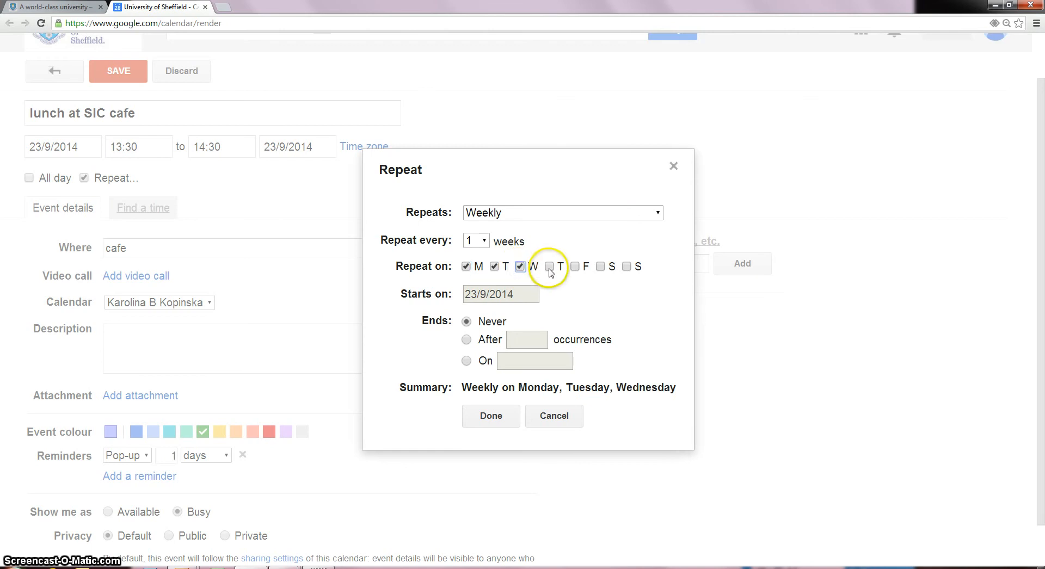
left_click(549, 267)
left_click(574, 267)
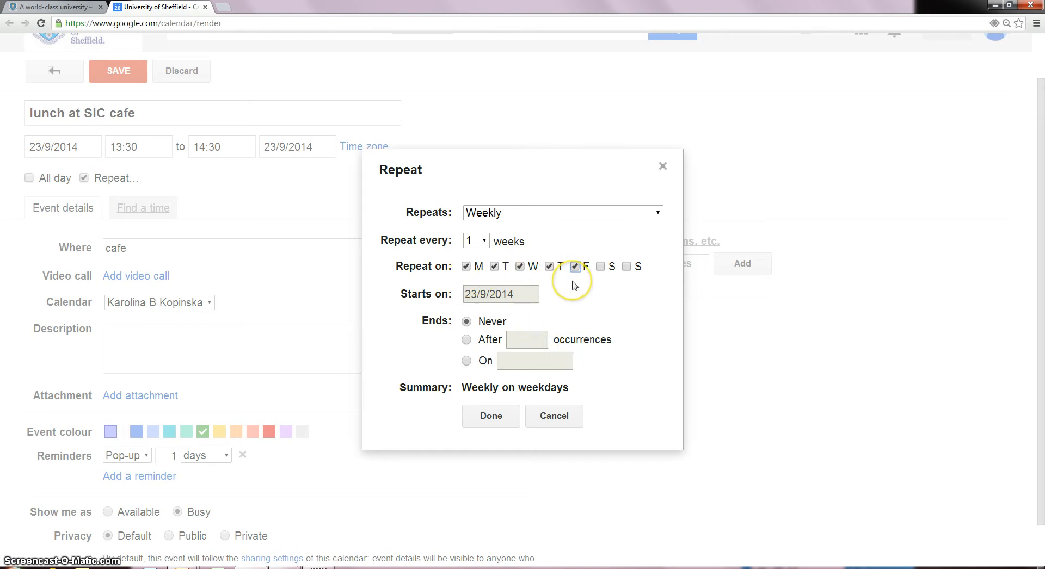
left_click(541, 340)
left_click(467, 341)
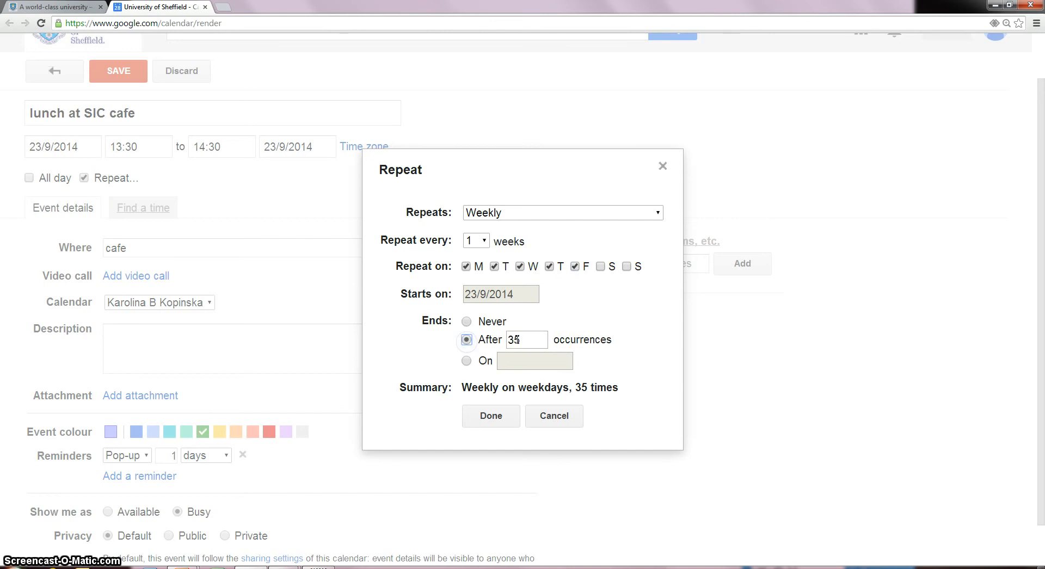
key("BackSpace")
key("BackSpace")
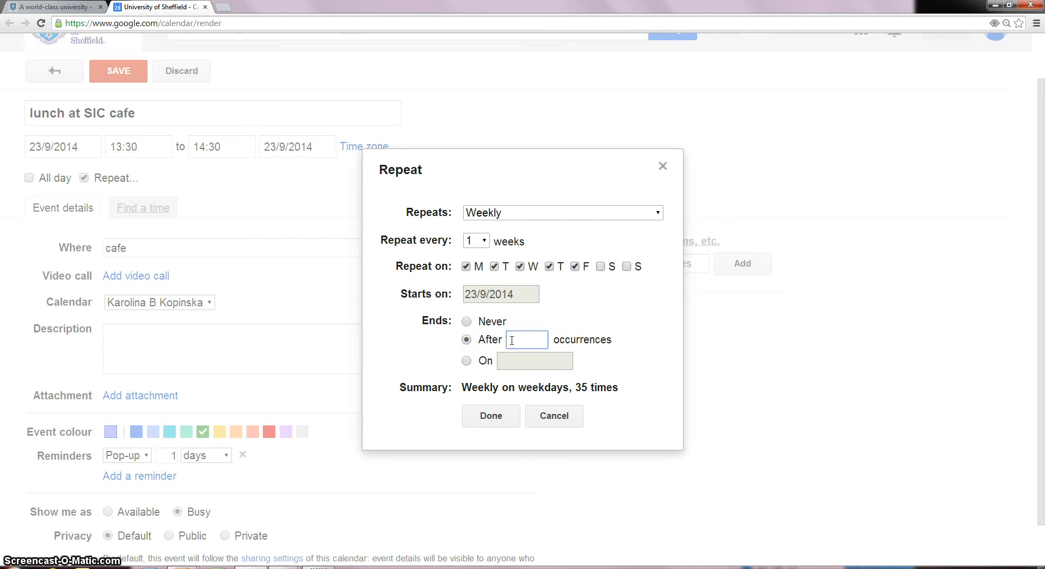
left_click(492, 416)
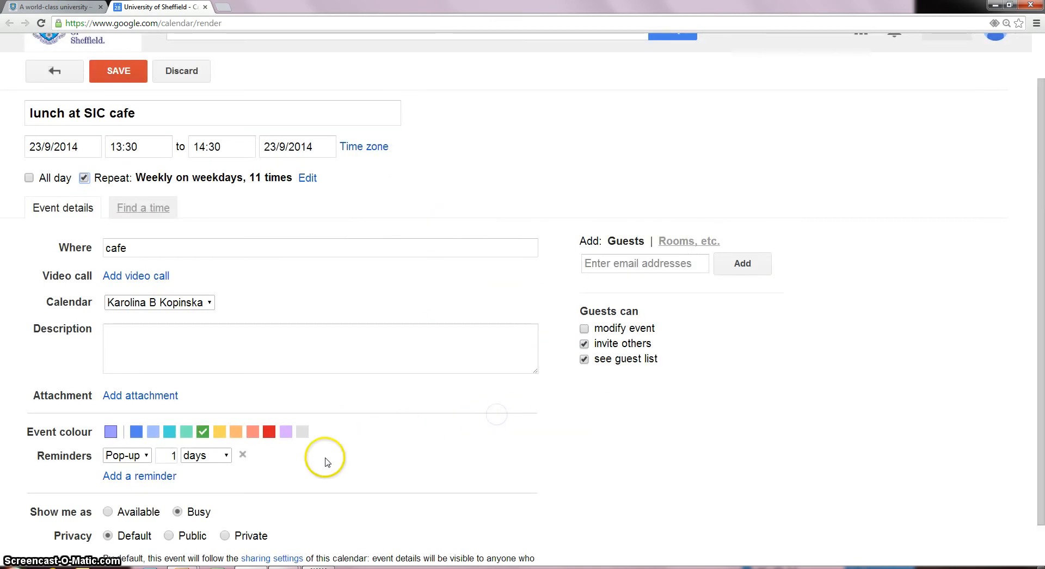
- Check the reminder options and save the recurring lunch at SIC cafe event
scroll(185, 435, "down", 1)
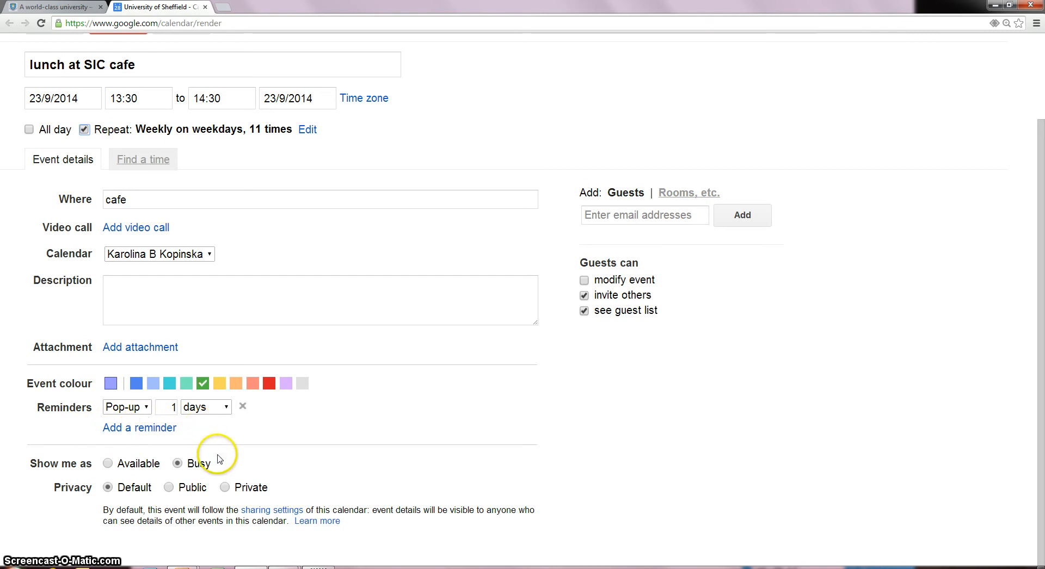
left_click(144, 407)
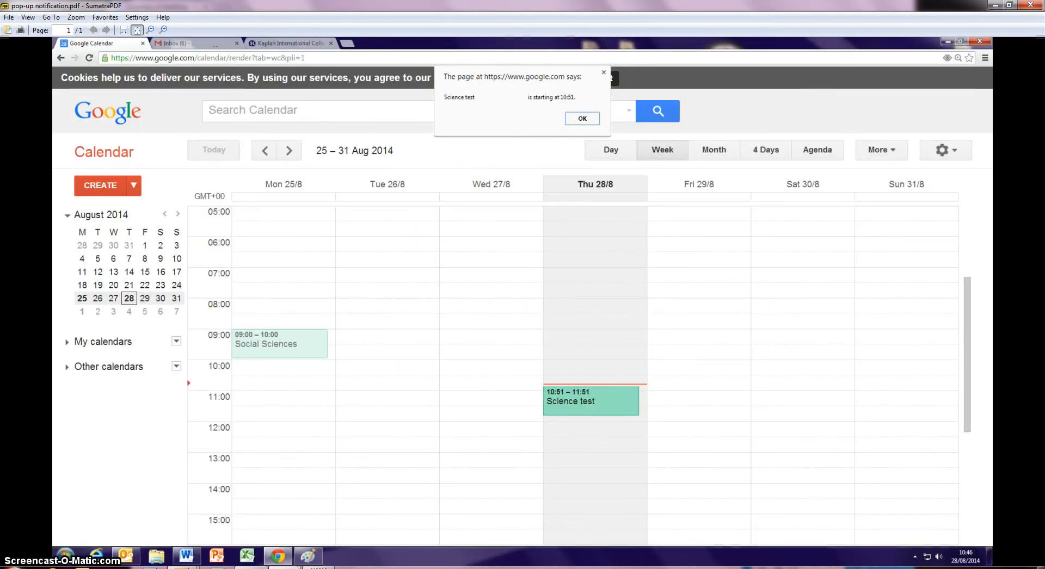
left_click(249, 565)
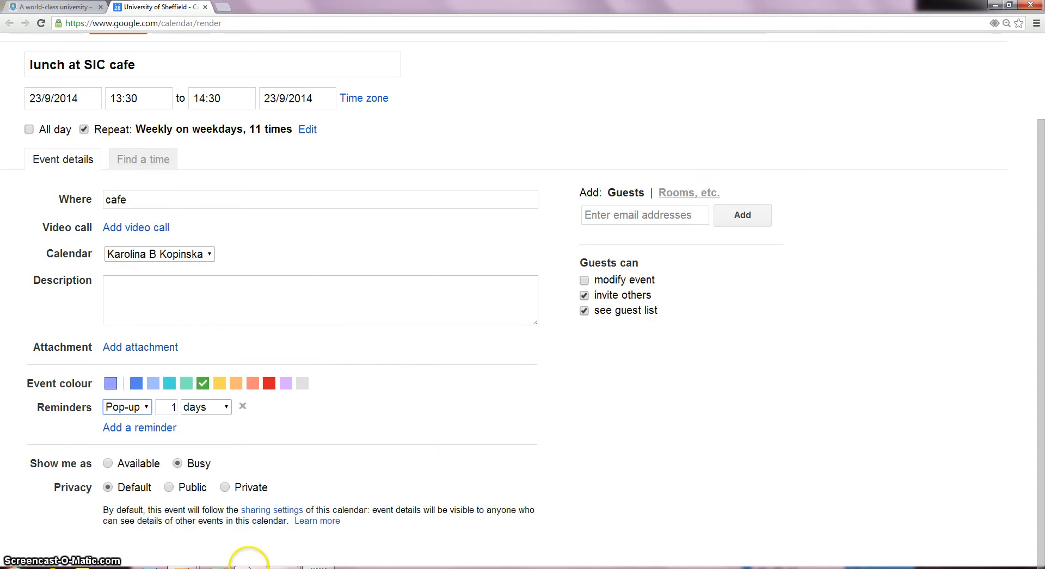
scroll(137, 218, "up", 3)
left_click(116, 124)
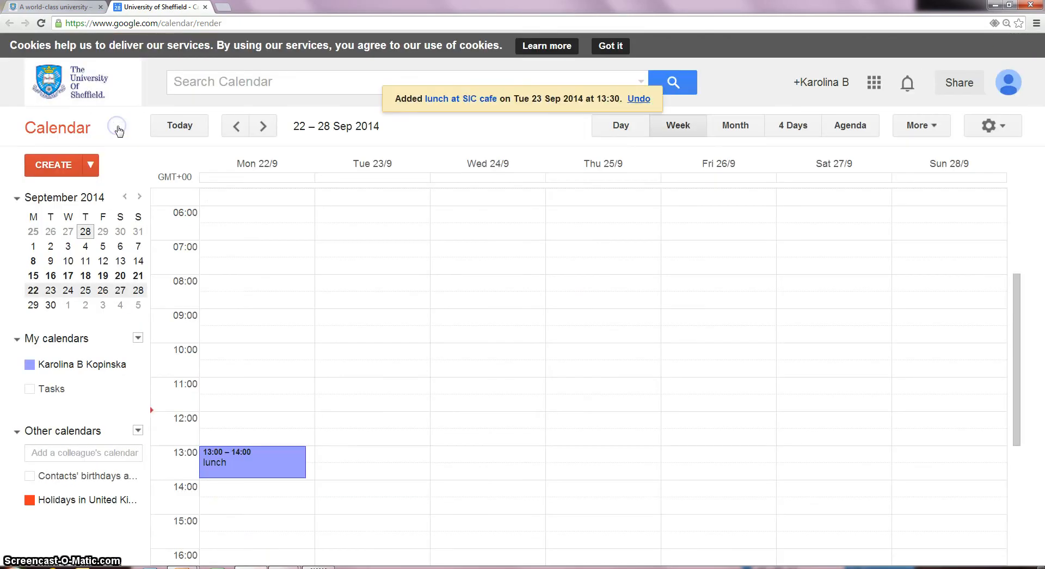
- Start a new event on Tuesday 23 Sep at 16:00
scroll(217, 270, "down", 1)
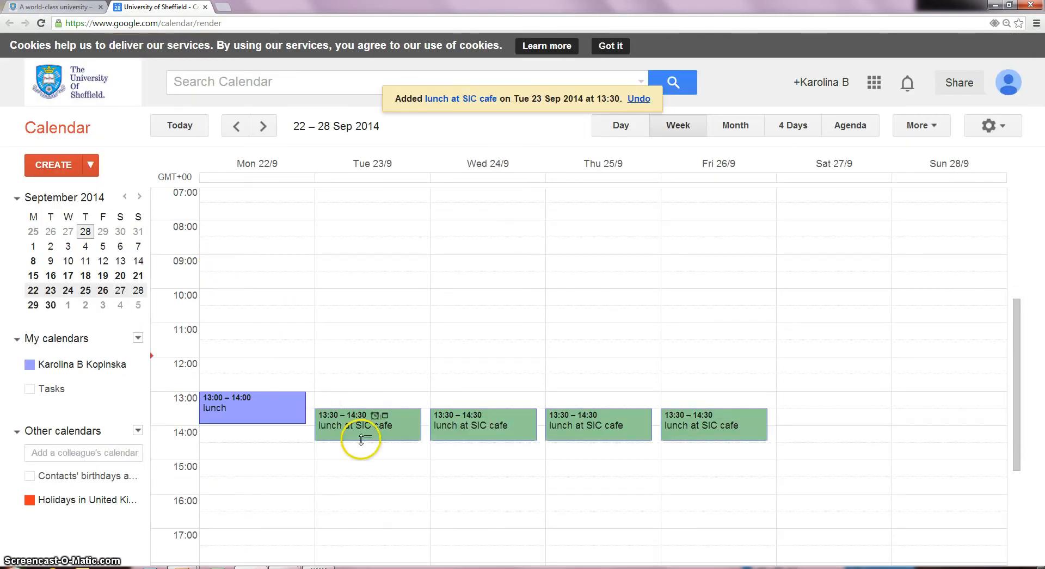
scroll(384, 452, "down", 2)
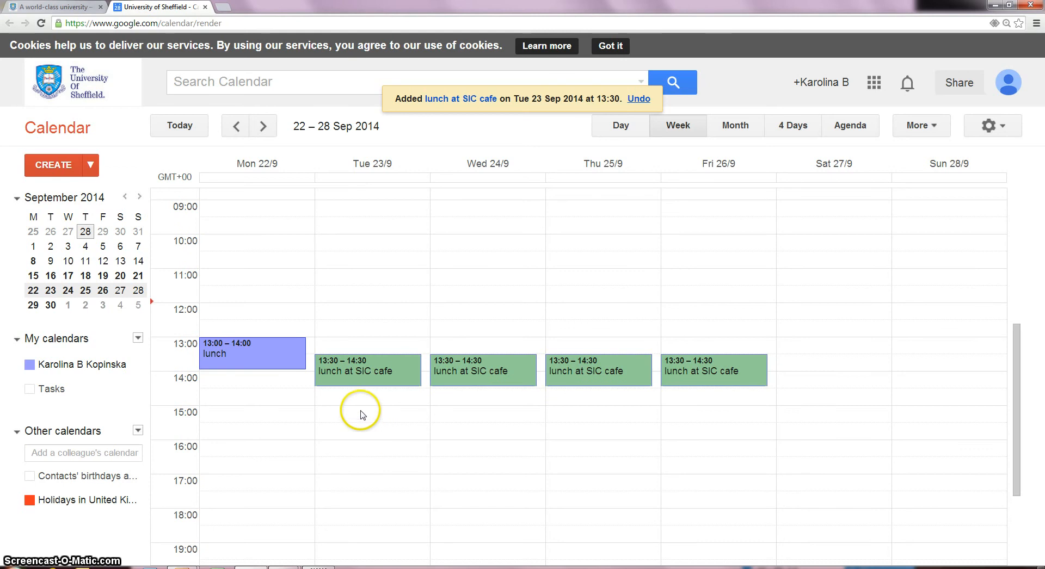
left_click(362, 453)
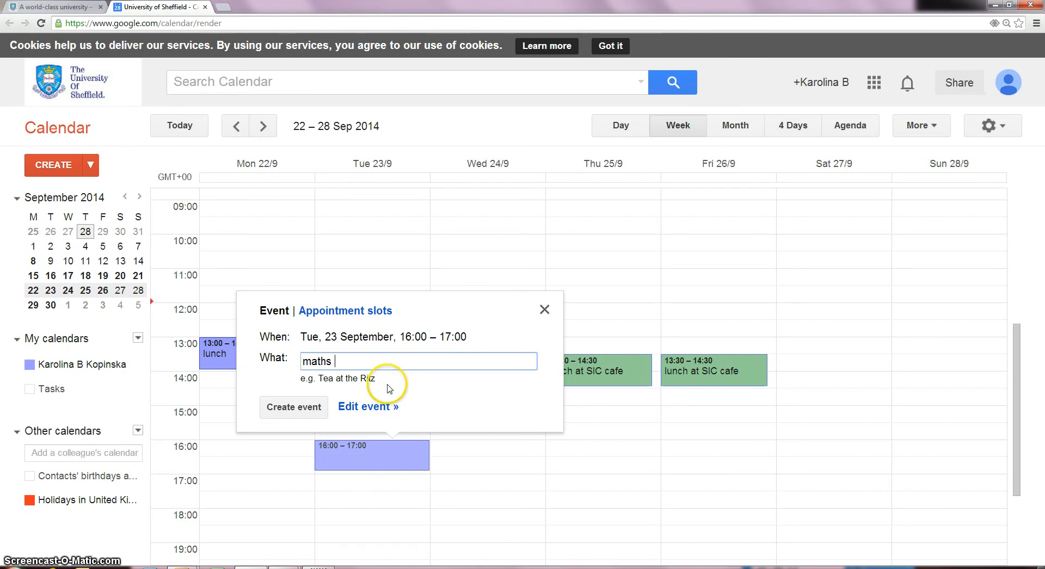
- Name the Tuesday 16:00–17:00 event 'maths test - calculator' and create it
type("test - calcu")
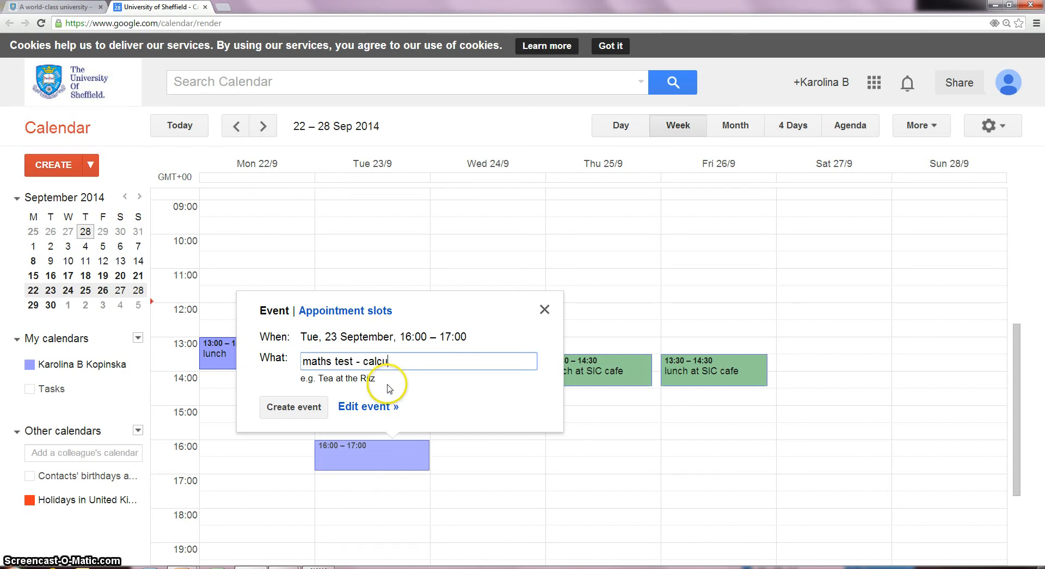
type("lator")
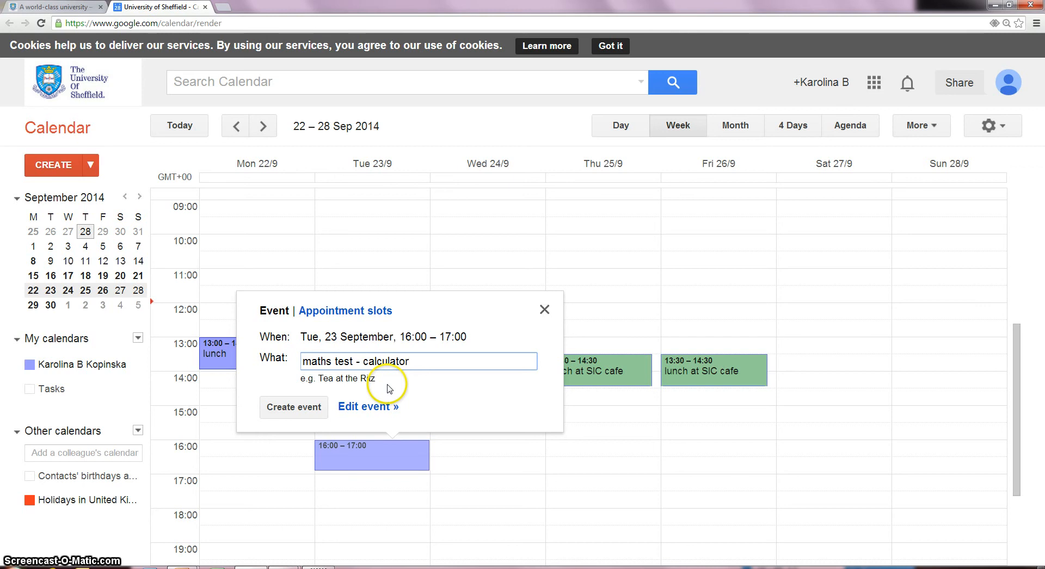
left_click(308, 407)
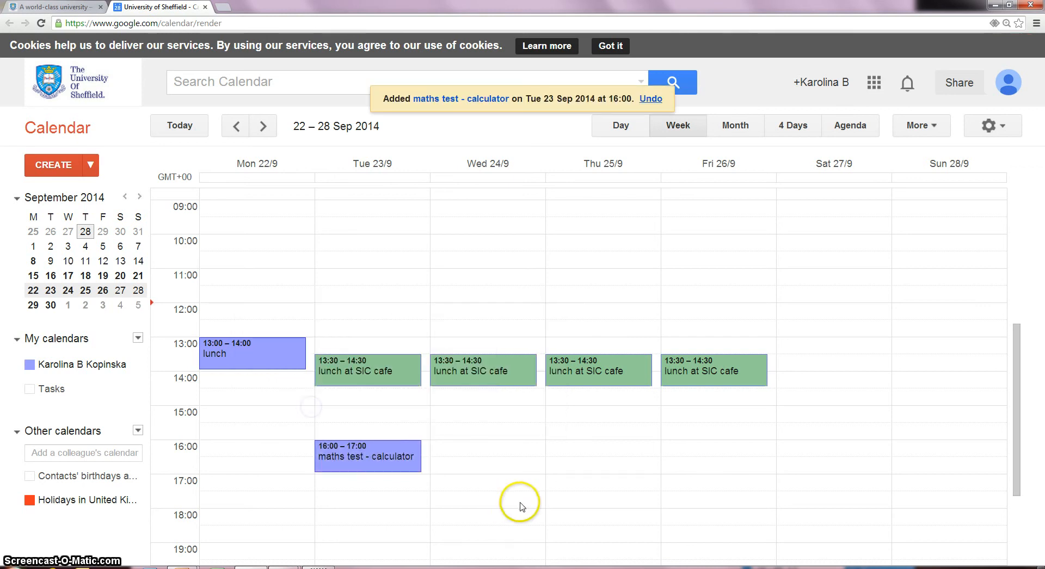
left_click(460, 479)
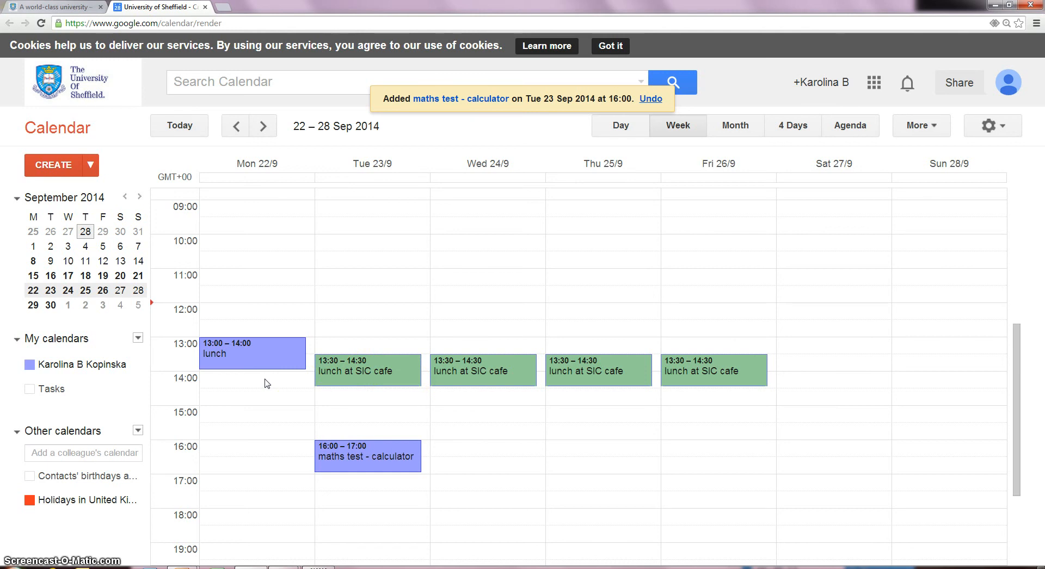
left_click(252, 405)
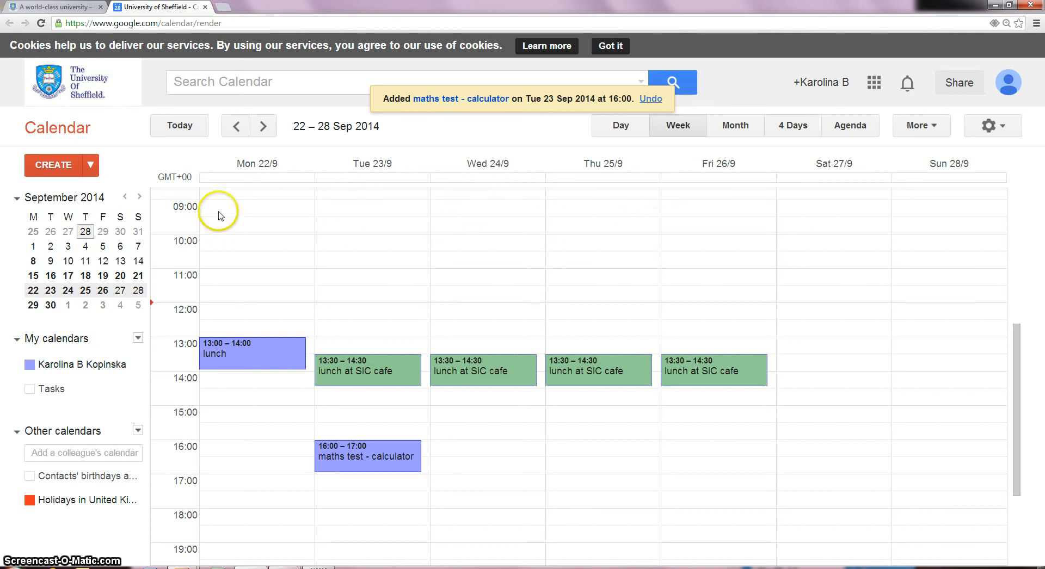
- Draft a Monday 22 Sep 'Social Science' event running 09:00 to 10:50
left_click_drag(219, 214, 224, 292)
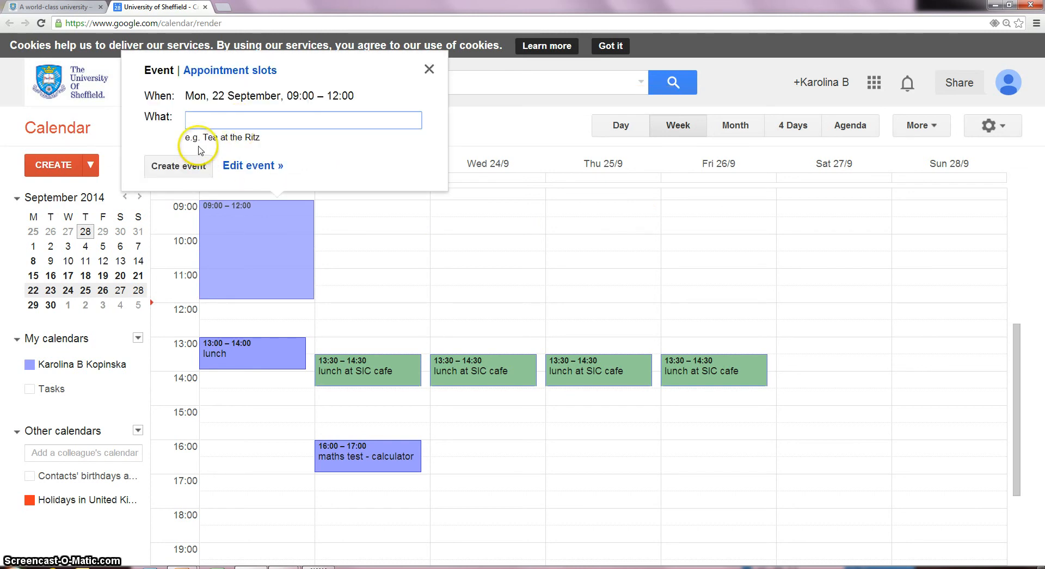
type("Social Science")
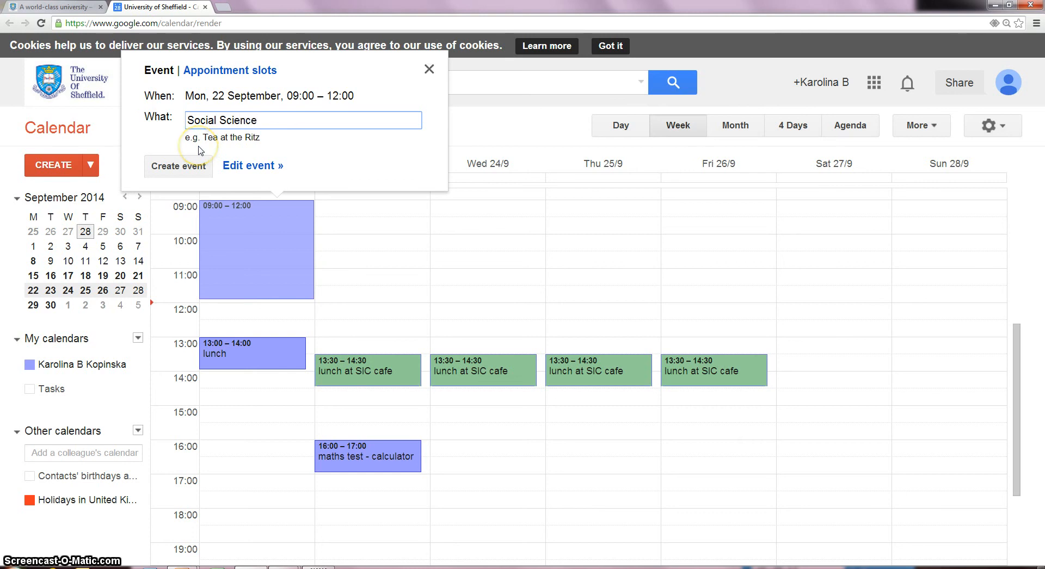
left_click(240, 165)
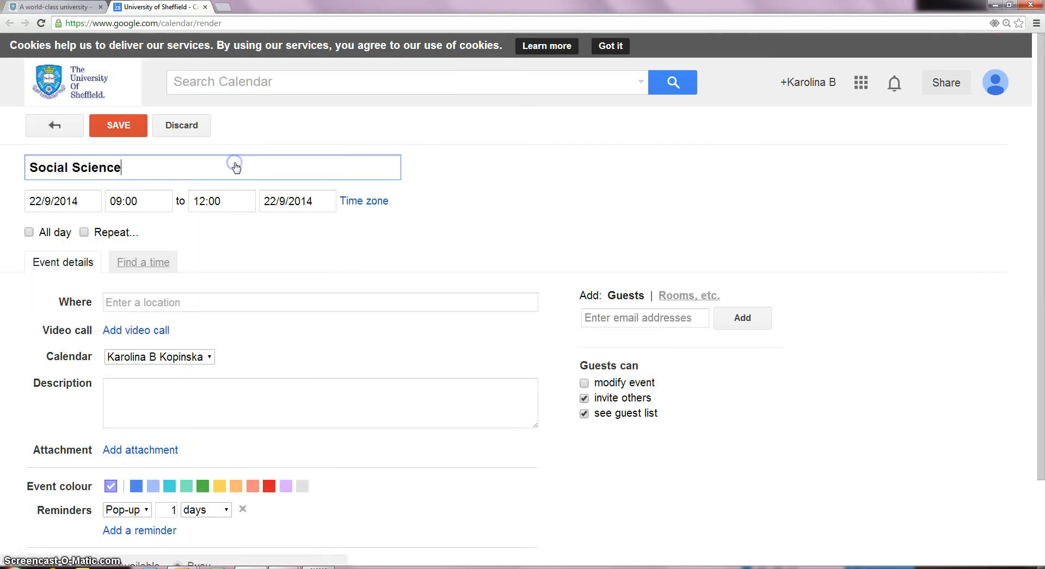
left_click(205, 198)
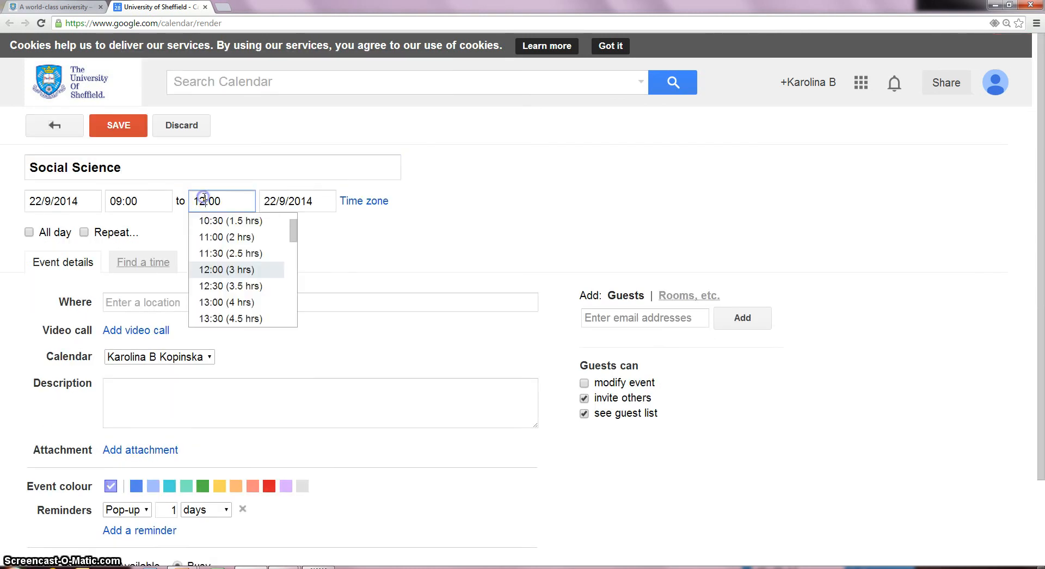
key("BackSpace")
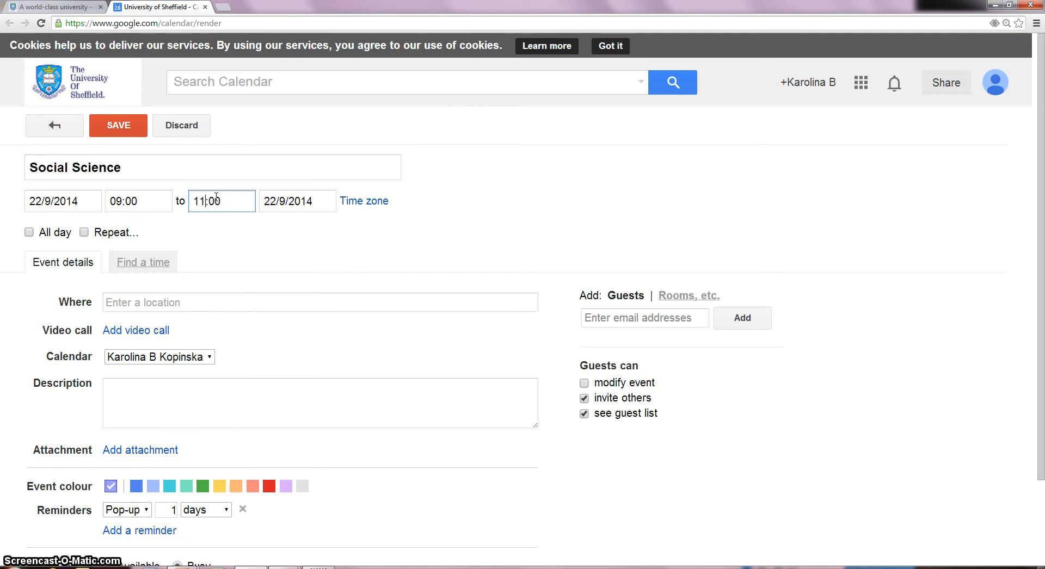
left_click(211, 199)
key("BackSpace")
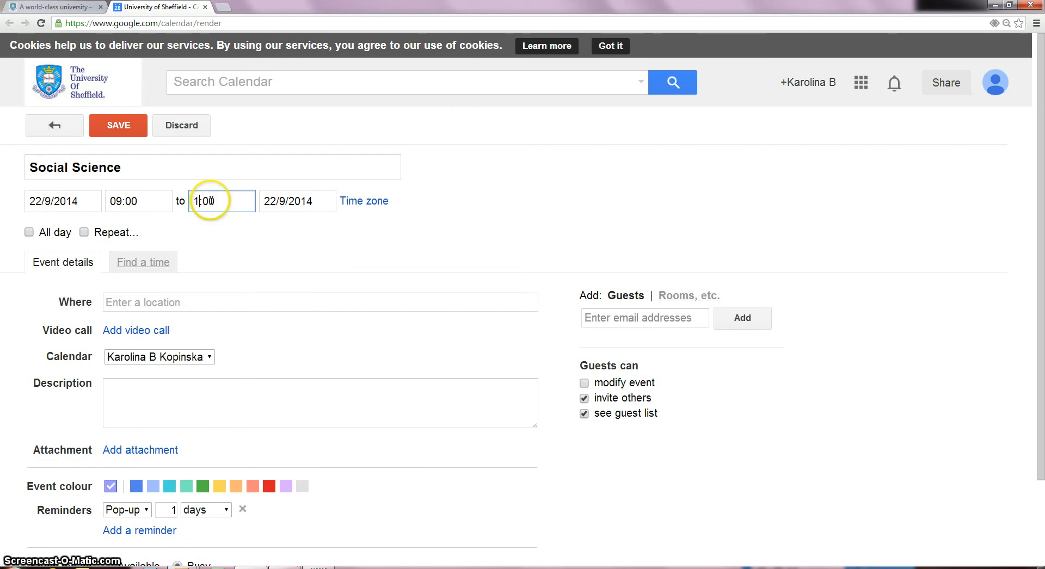
left_click(209, 201)
key("BackSpace")
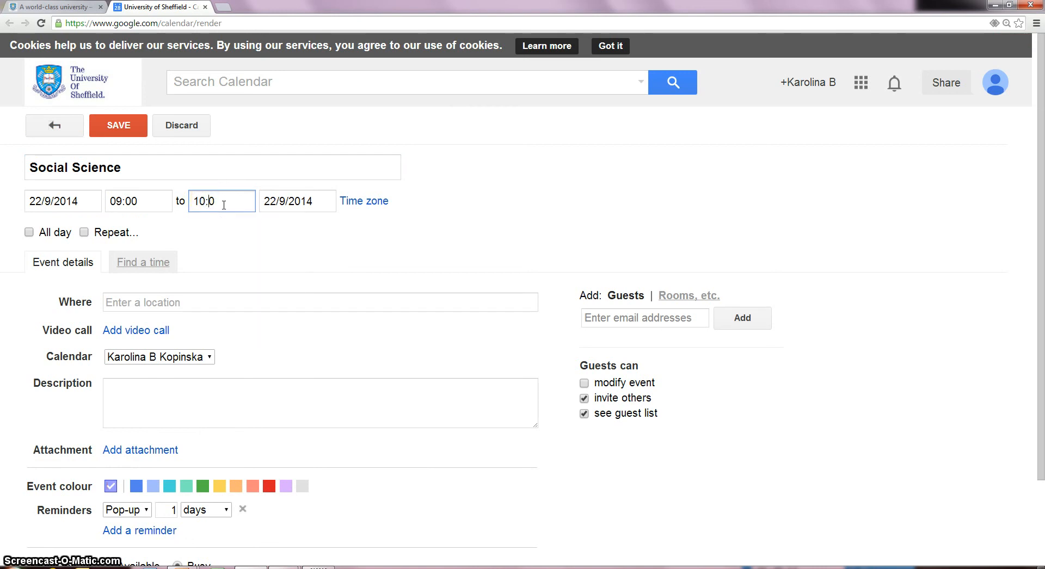
left_click(222, 233)
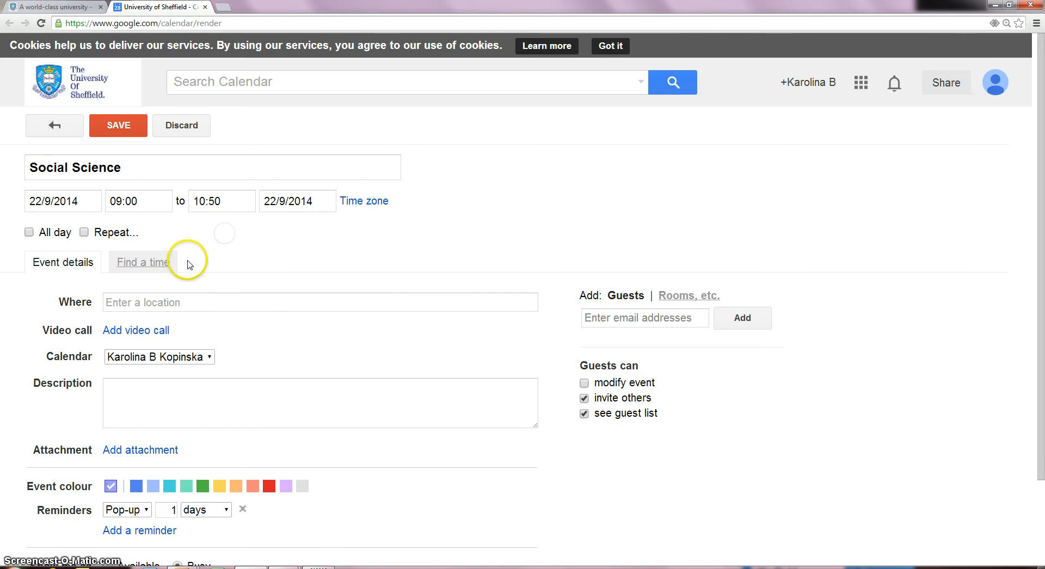
- Set the Social Science lecture's location to TR12
left_click(145, 294)
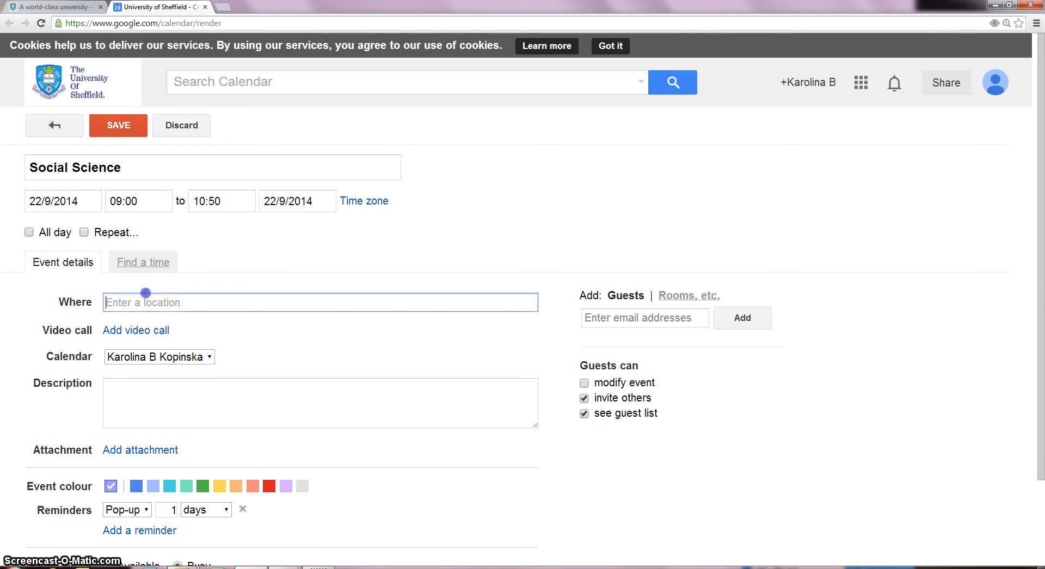
type("TR12")
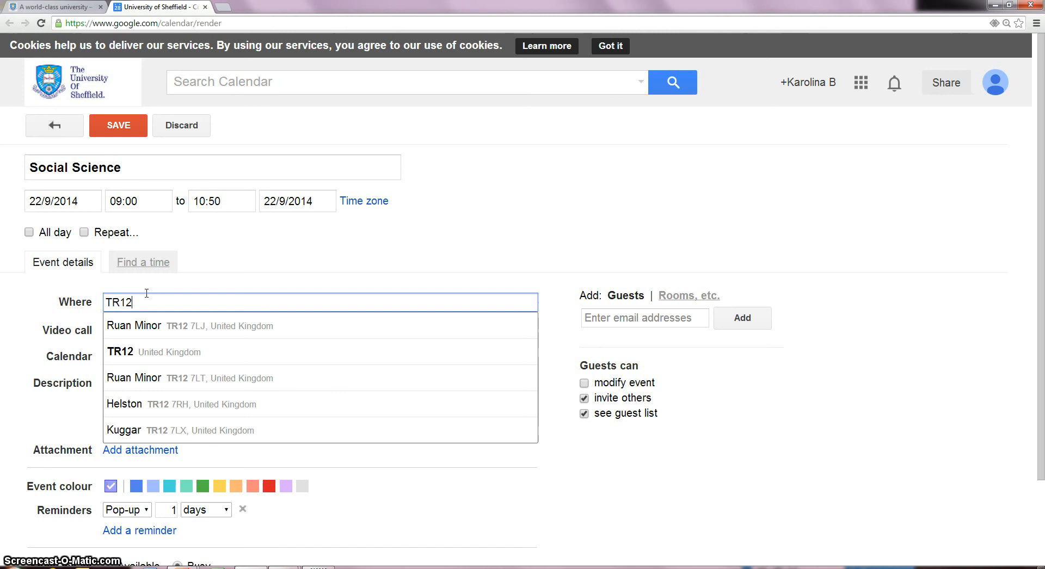
left_click(146, 286)
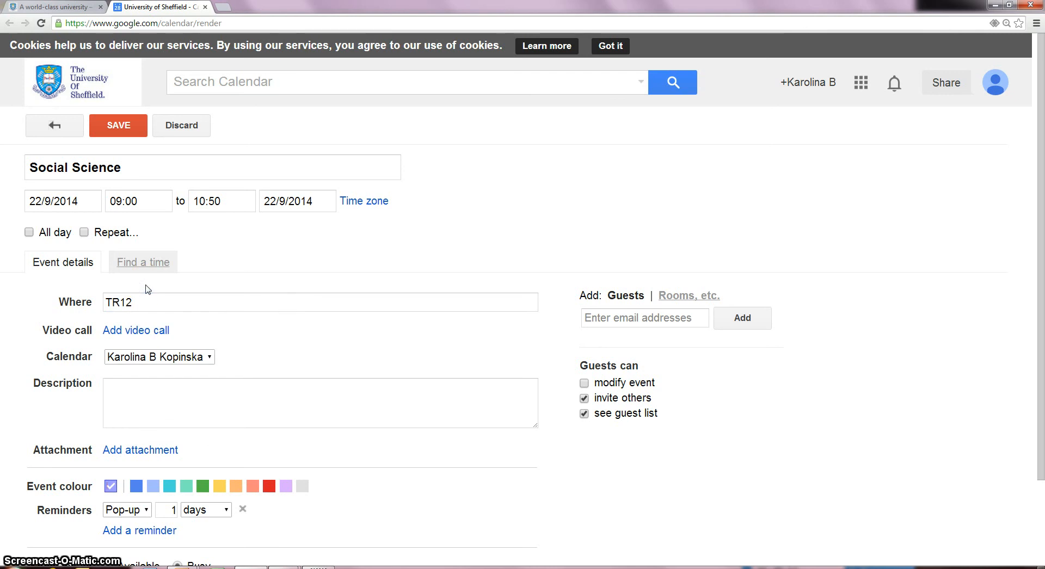
left_click(111, 234)
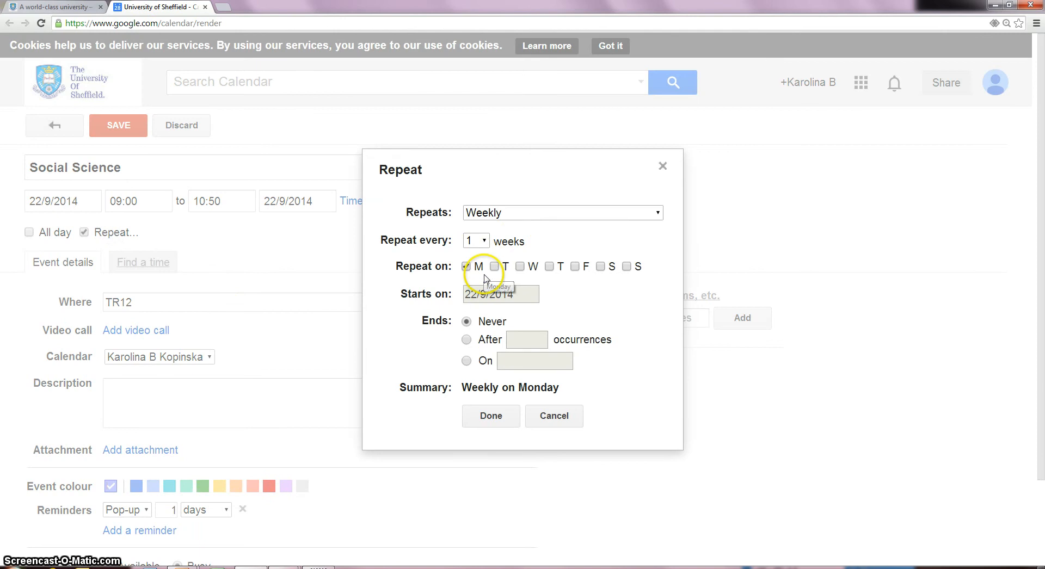
- Make Social Science repeat weekly on Monday for 11 occurrences and save it
left_click(467, 340)
left_click(512, 339)
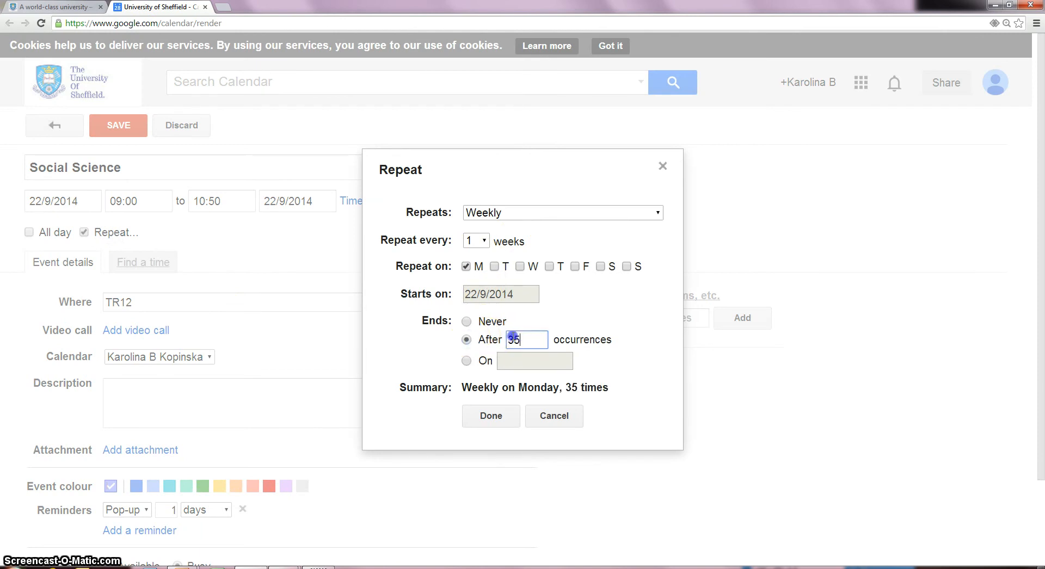
type("11")
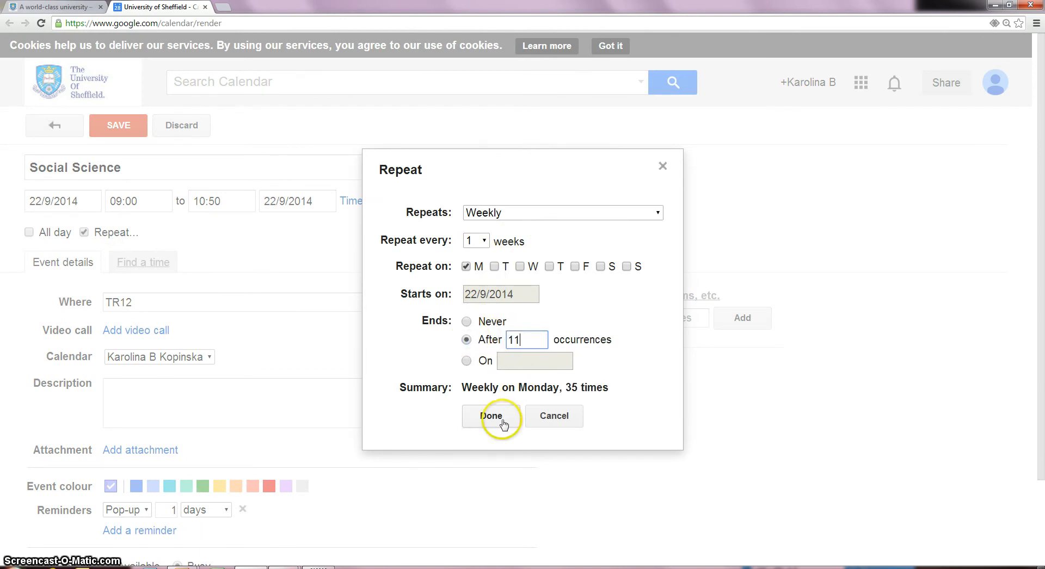
left_click(502, 419)
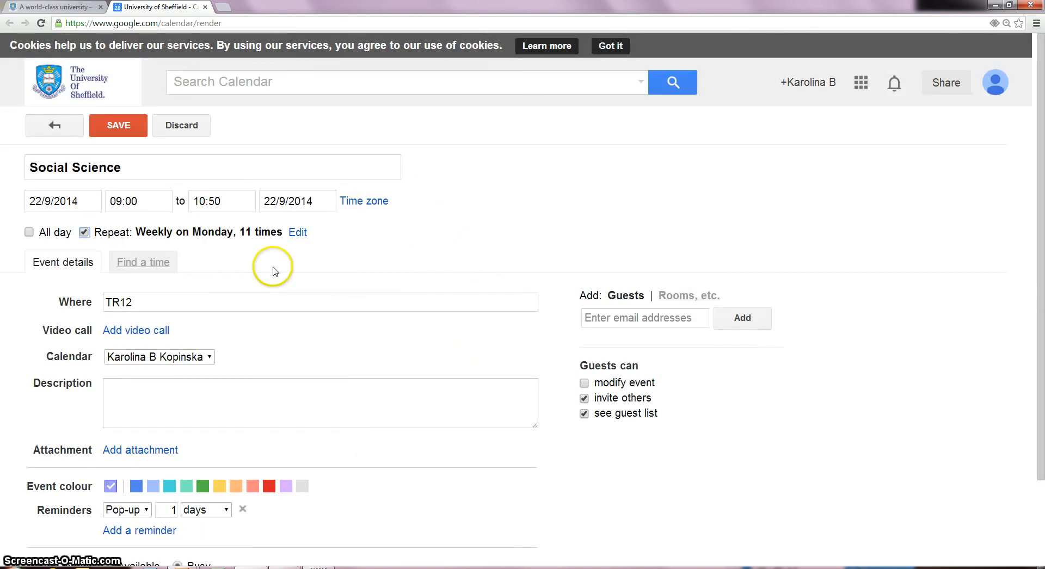
left_click(131, 136)
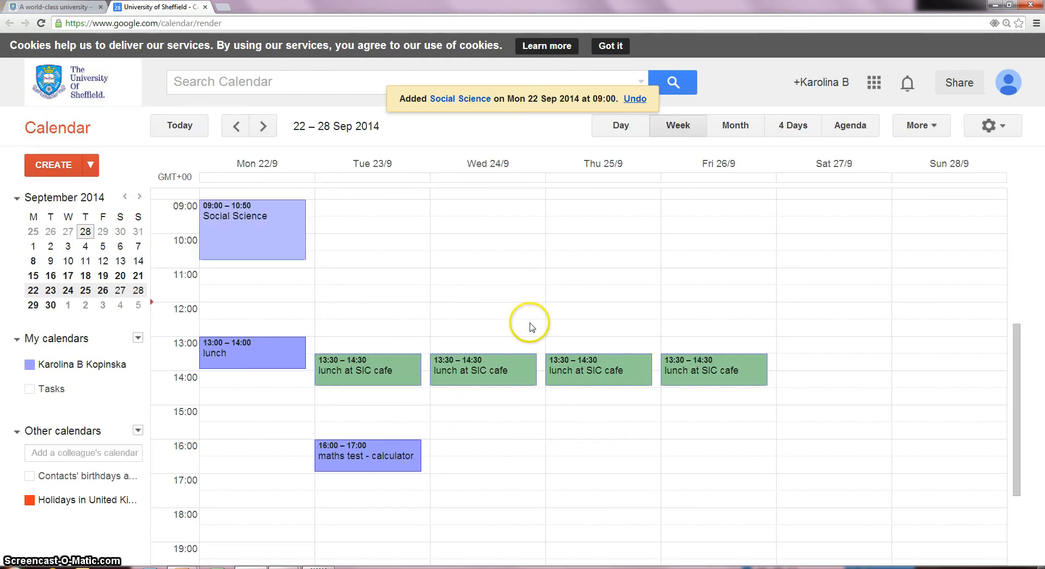
scroll(548, 304, "down", 1)
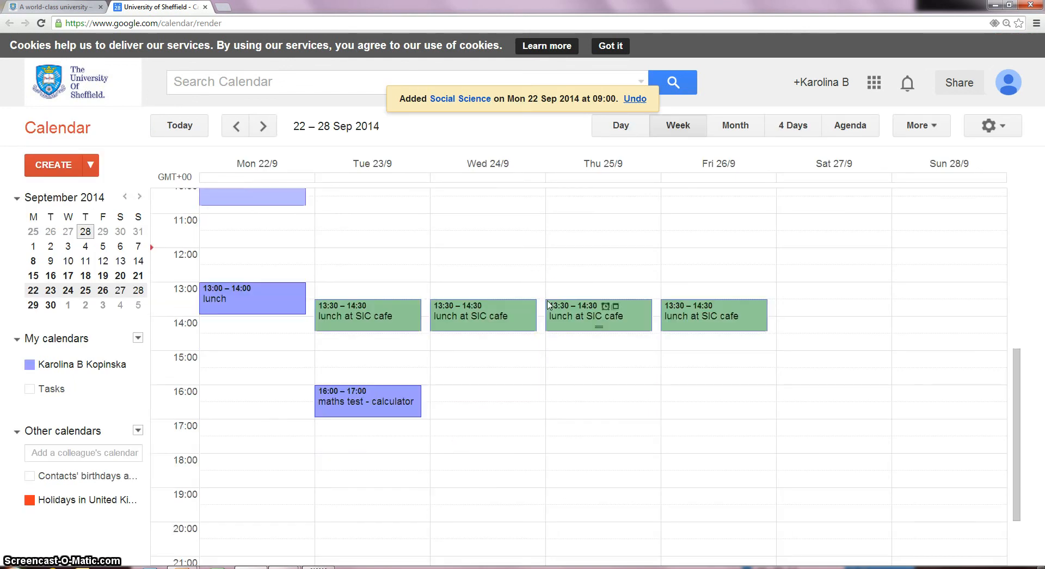
scroll(548, 303, "up", 1)
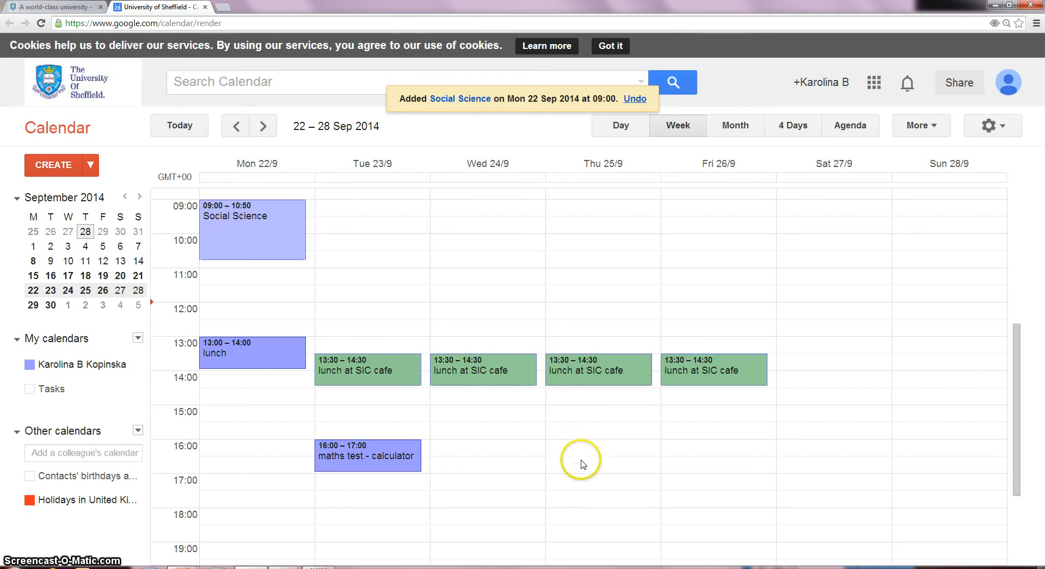
- Draft a Thursday 25 Sep Social Science event running 16:00 to 17:50
left_click_drag(574, 447, 575, 468)
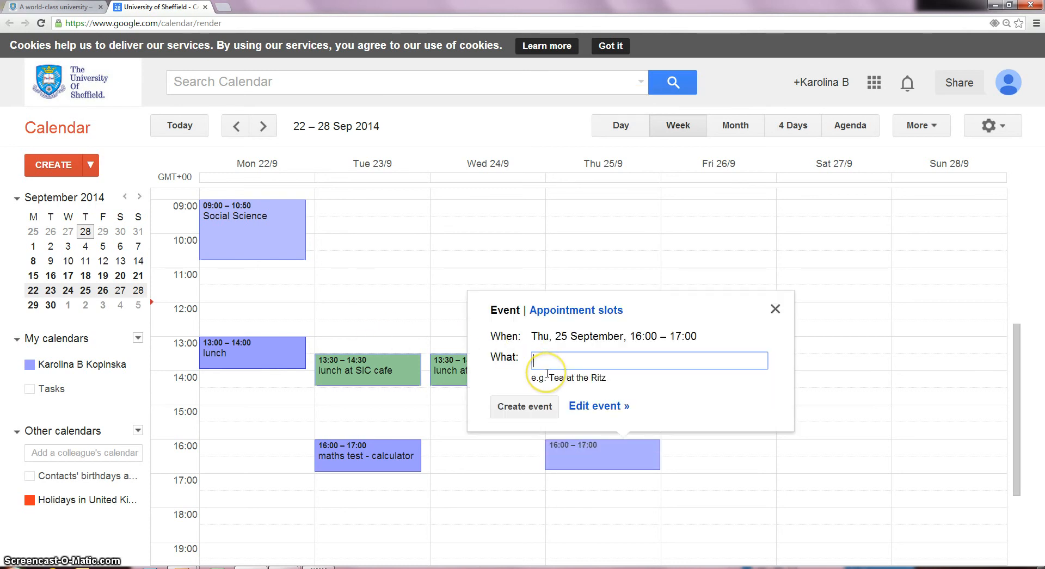
type("Social Science")
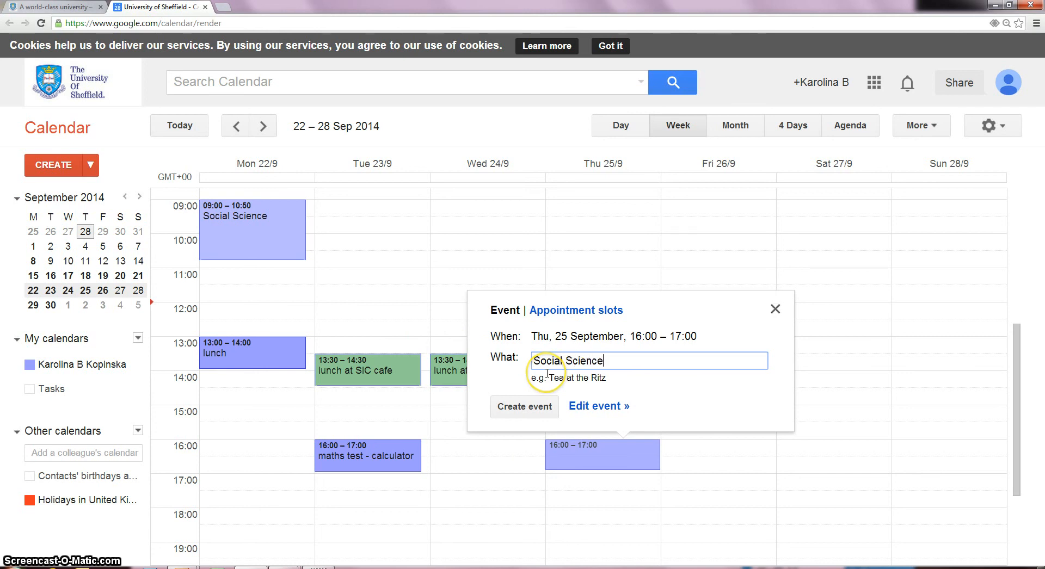
left_click(577, 406)
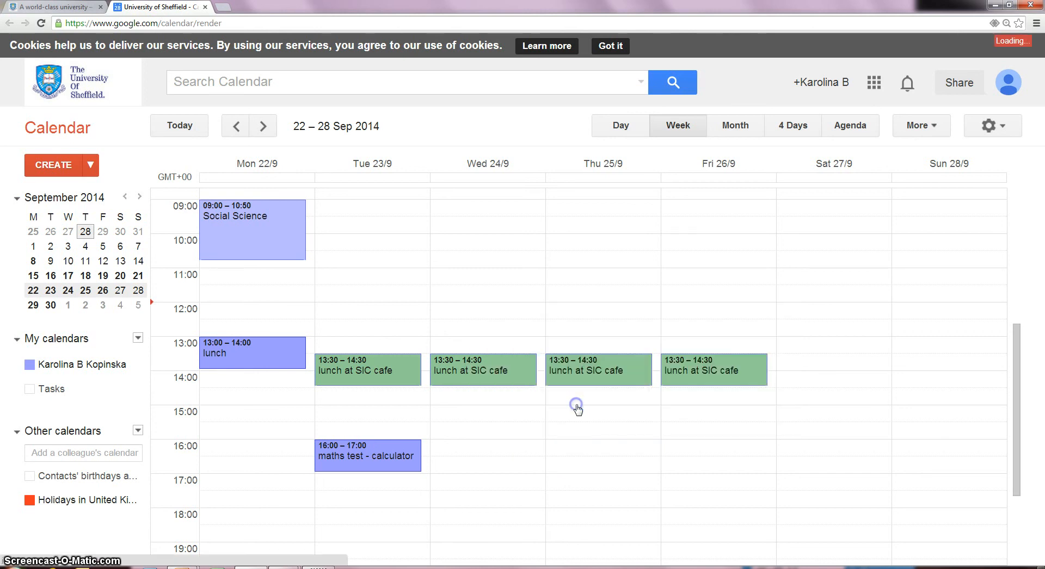
left_click(200, 202)
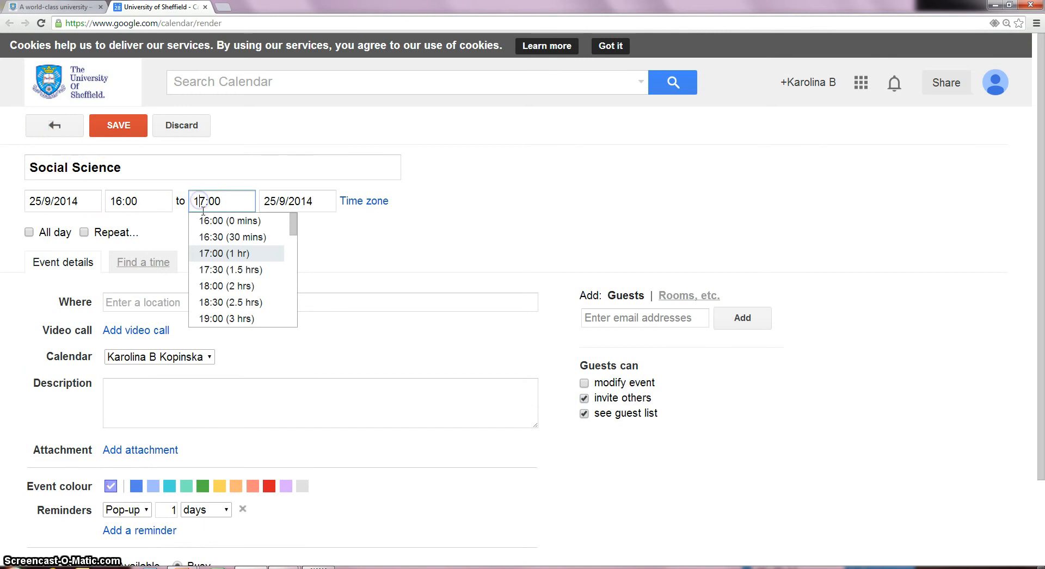
left_click(213, 201)
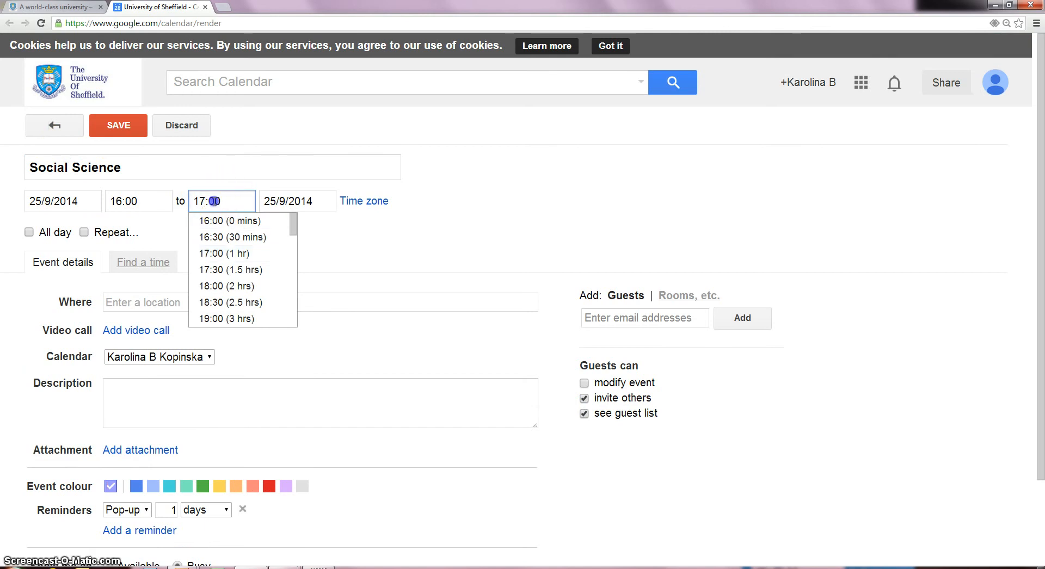
key("BackSpace")
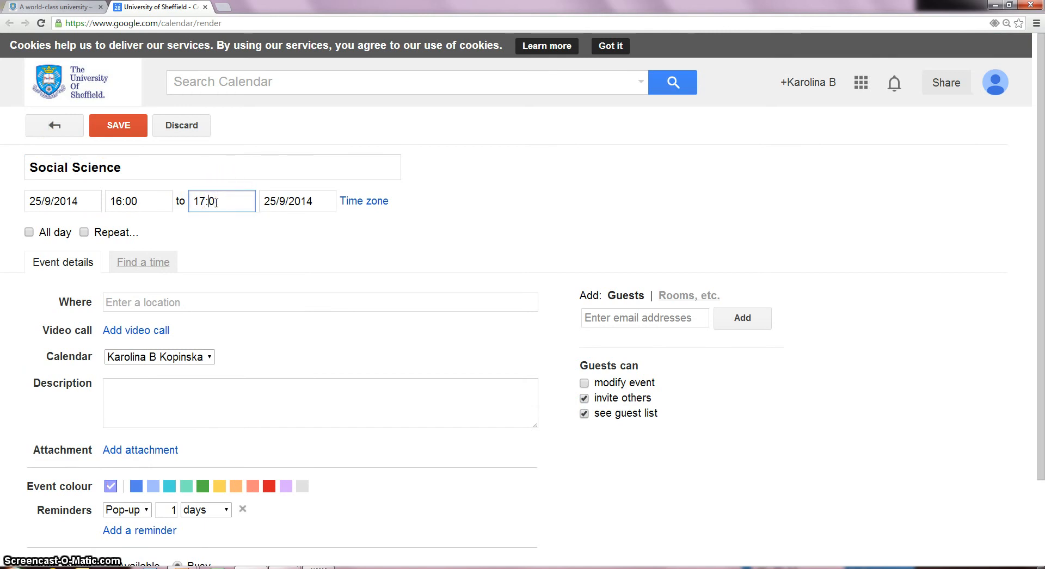
type("5")
left_click(234, 228)
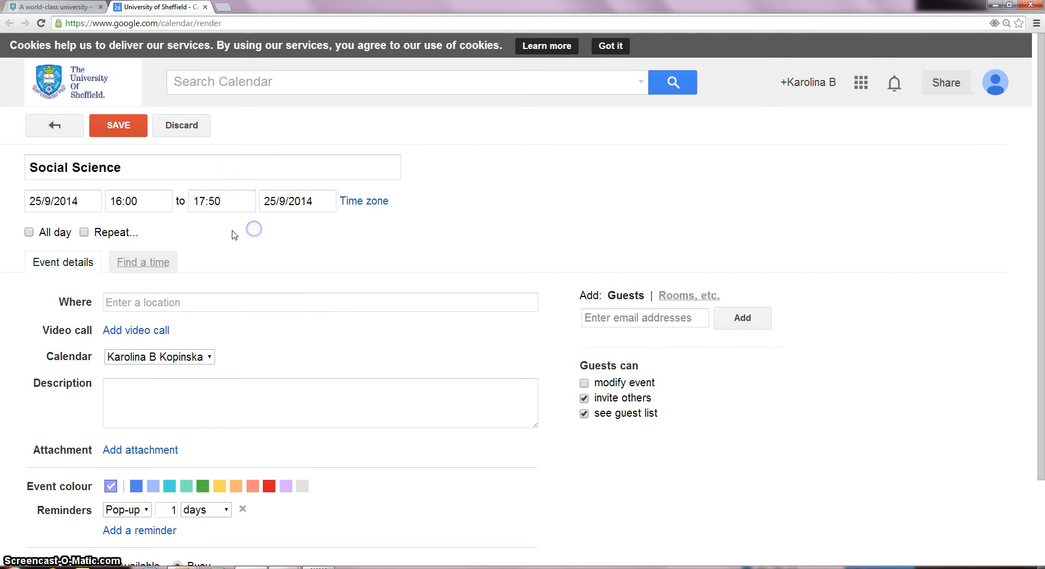
- Set the Thursday lecture's location to LT1
left_click(200, 303)
type("LT")
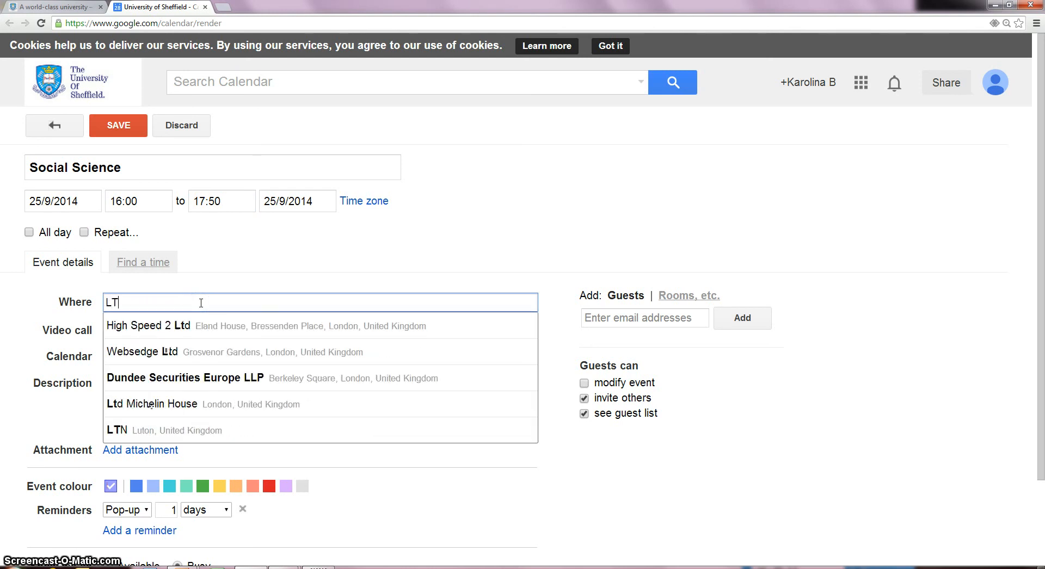
type("1")
left_click(209, 273)
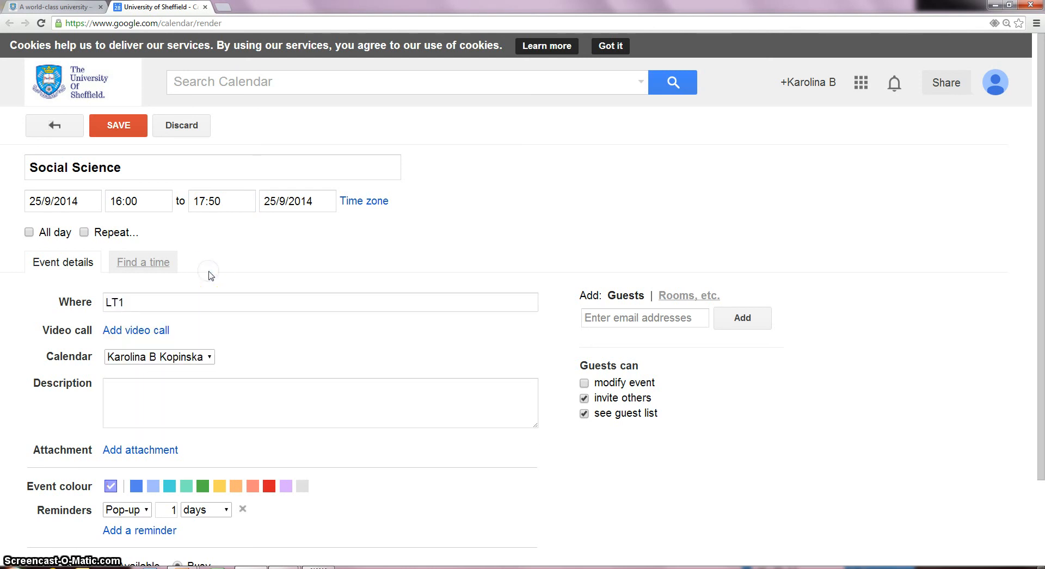
left_click(111, 238)
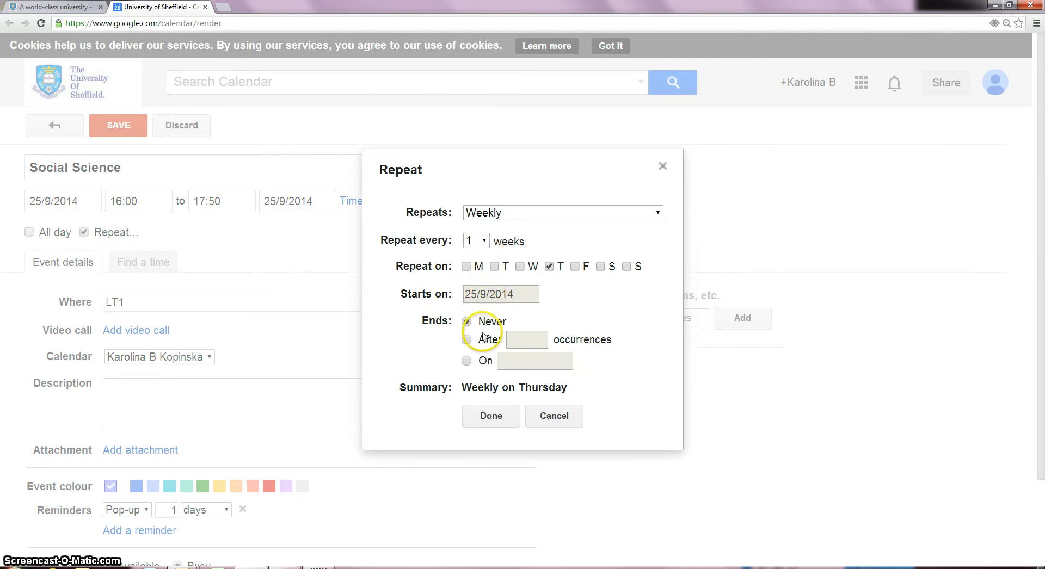
- Repeat the Thursday lecture weekly for 11 occurrences and save it
left_click(484, 337)
left_click(527, 339)
type("35")
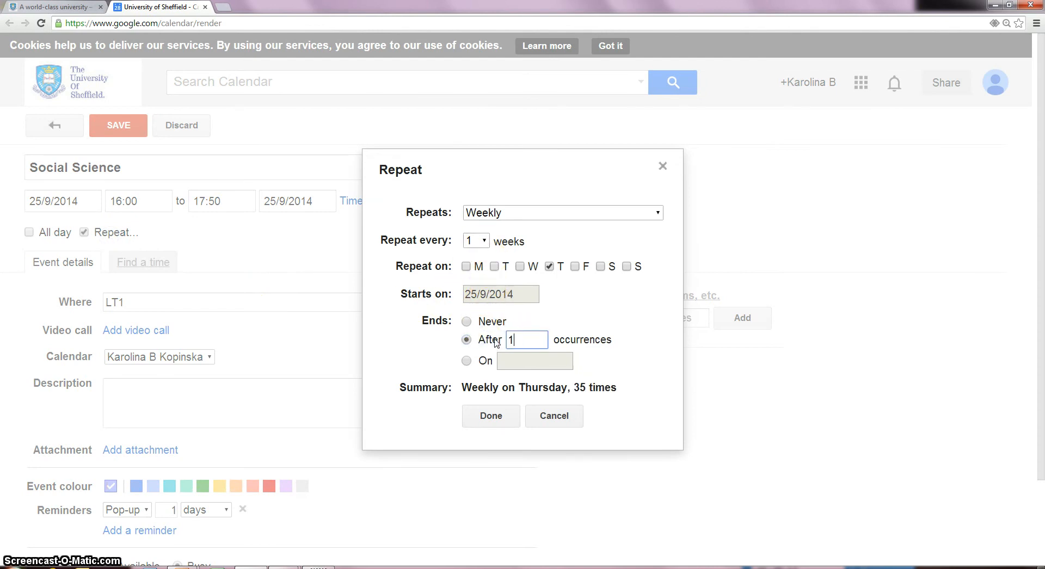
type("1")
left_click(491, 416)
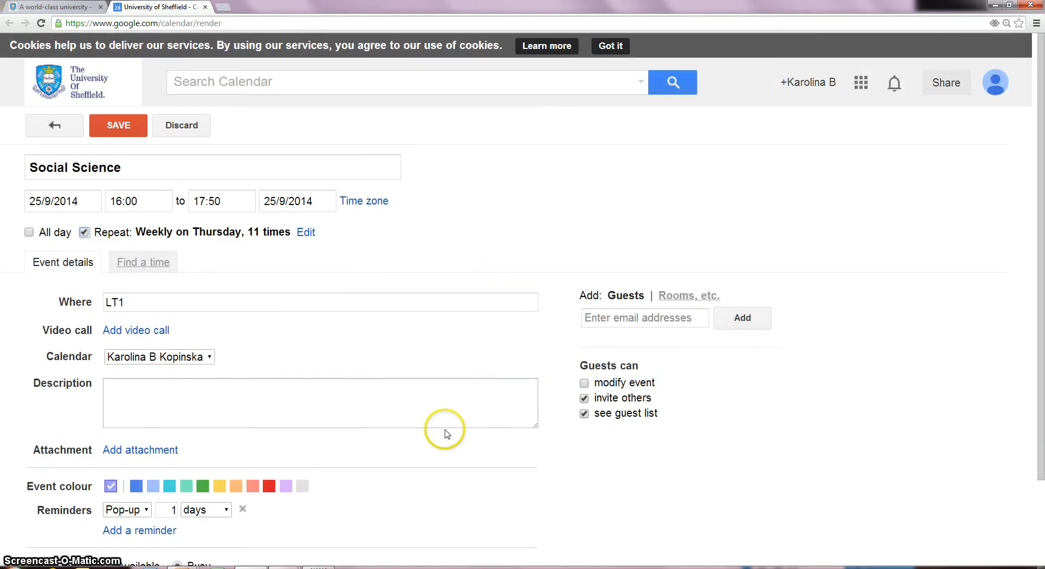
left_click(111, 125)
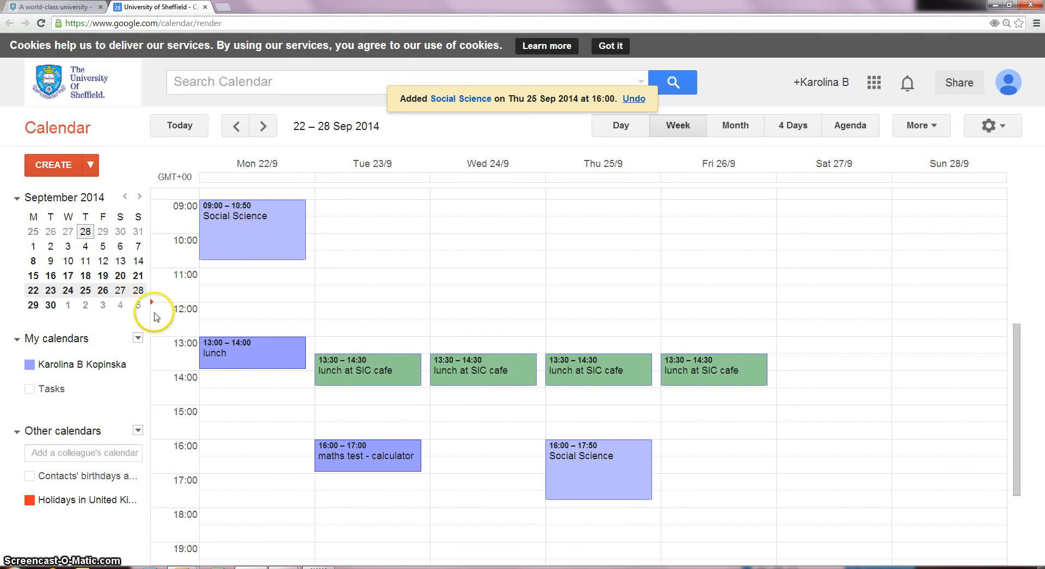
- Browse ahead to 13–19 Oct and back to 29 Sep – 5 Oct to check the repeats
left_click(261, 128)
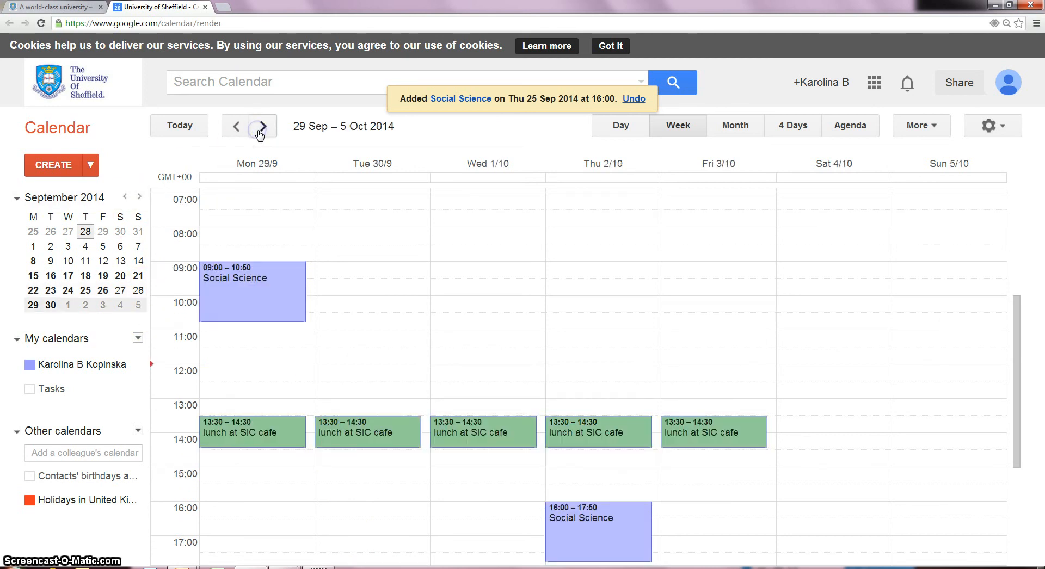
left_click(261, 128)
left_click(261, 128)
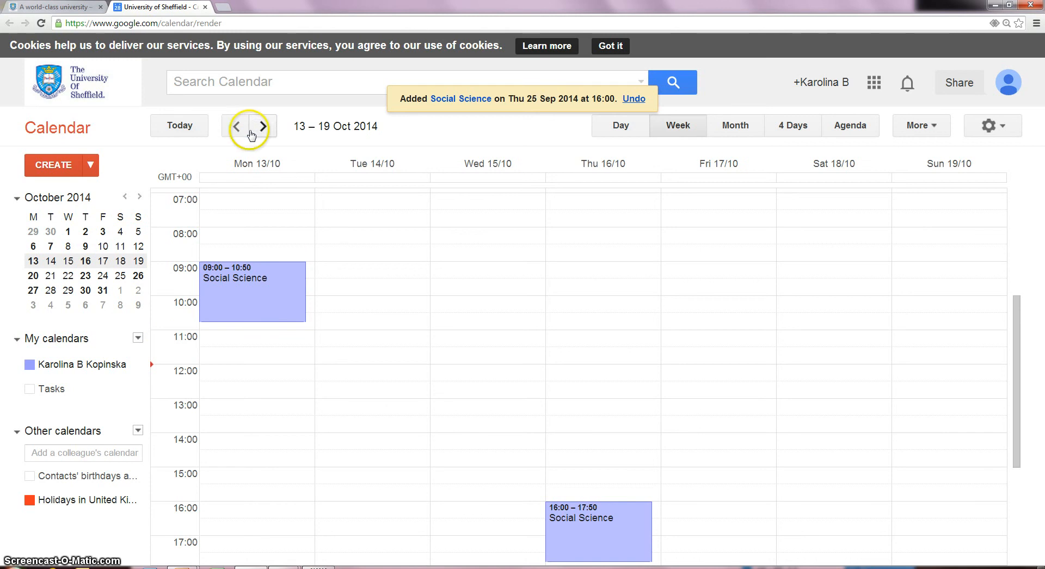
left_click(235, 127)
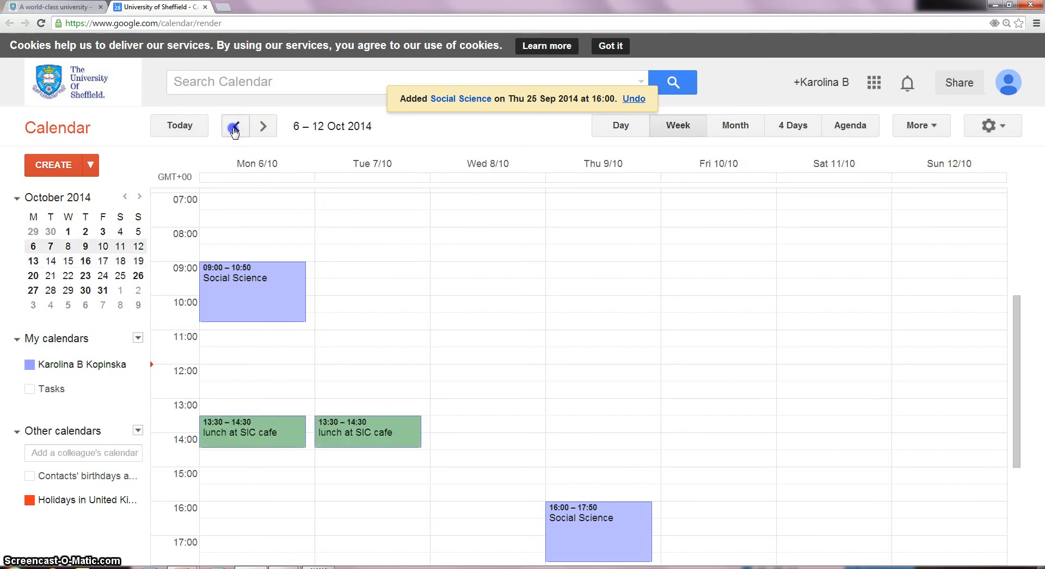
left_click(234, 129)
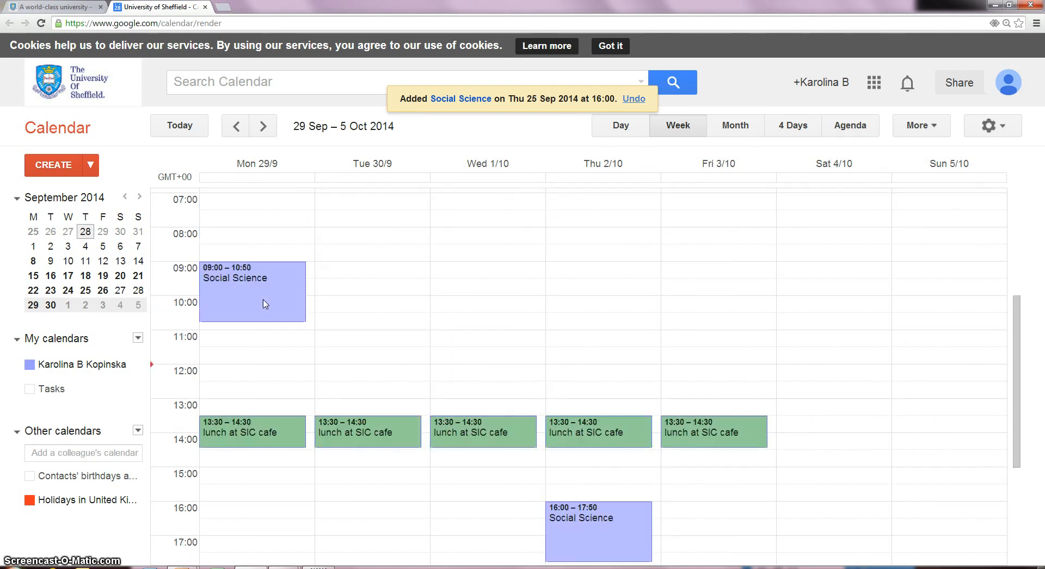
left_click(267, 302)
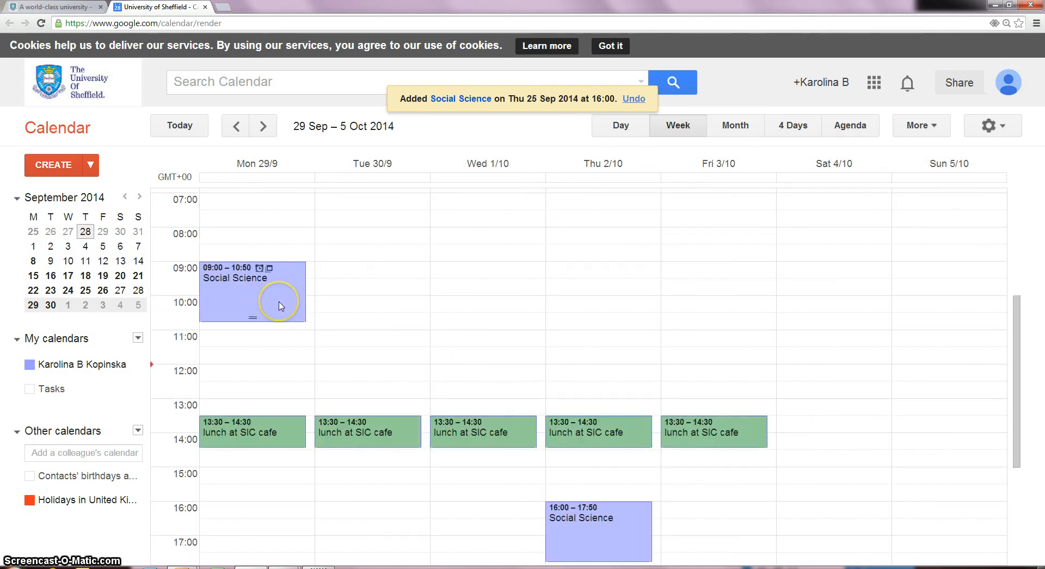
- Change the Monday Social Science lecture series to orange for all events
left_click(280, 304)
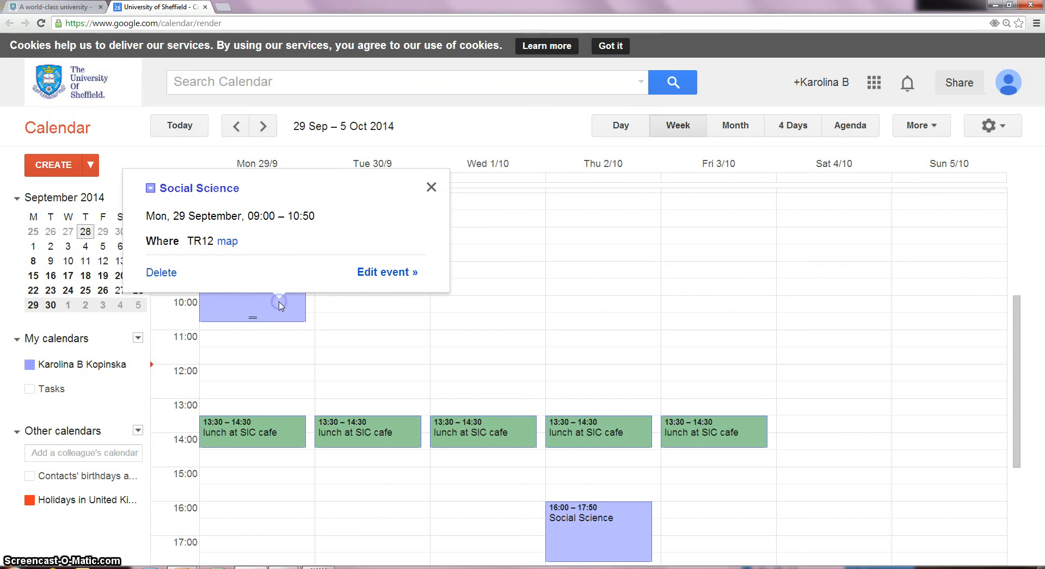
left_click(396, 274)
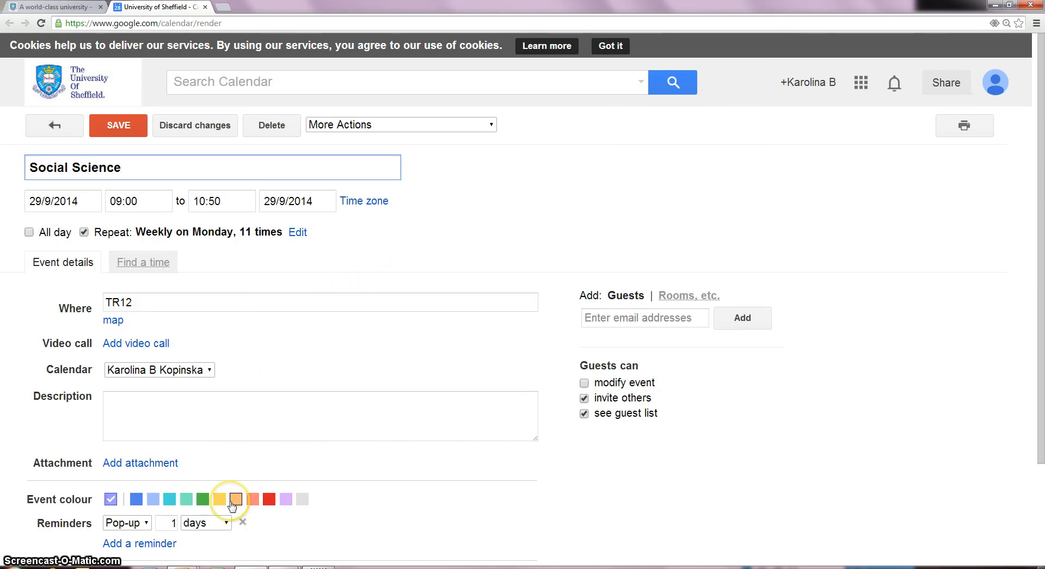
left_click(234, 500)
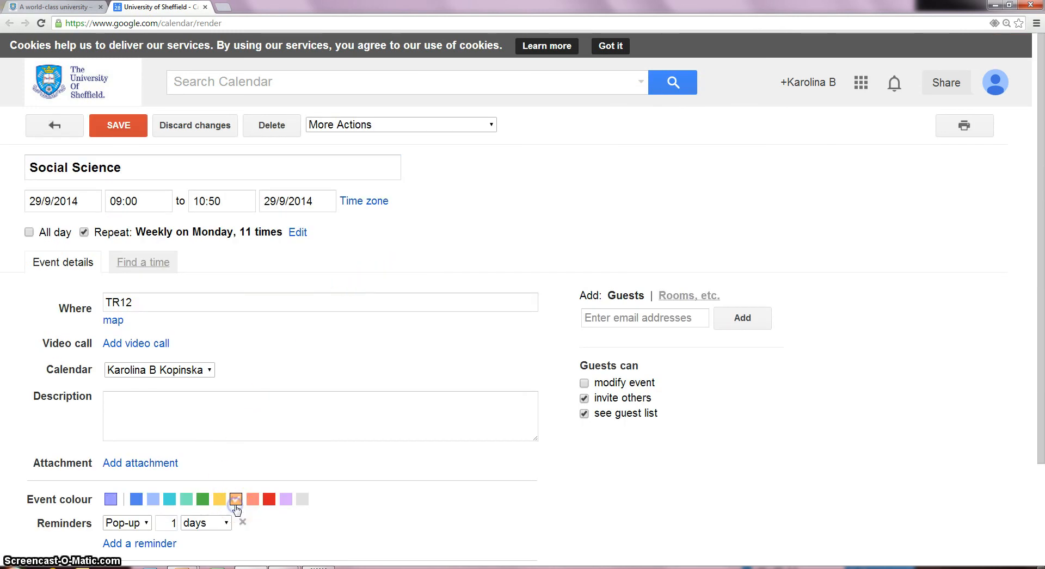
left_click(117, 125)
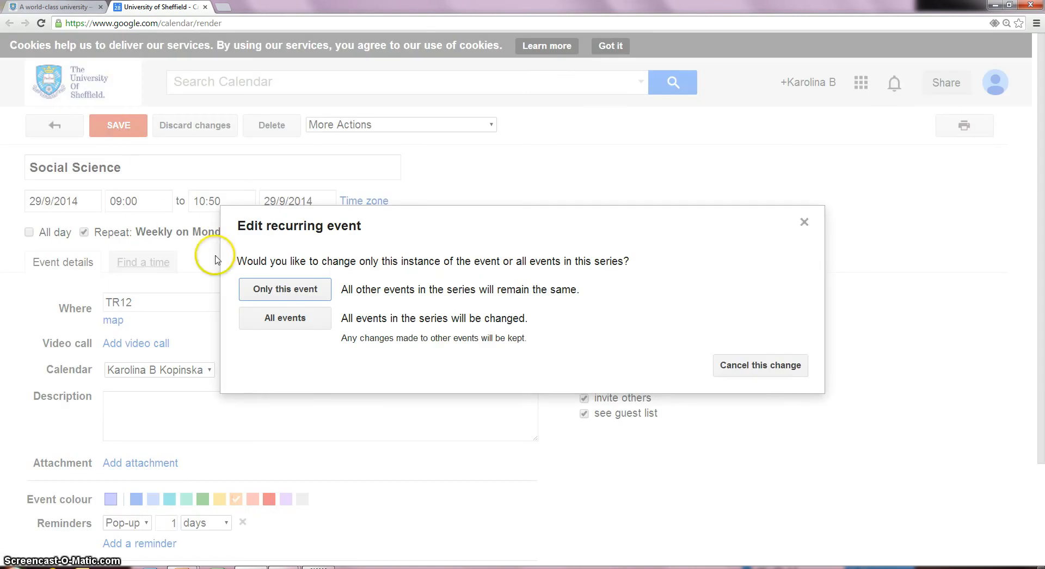
left_click(271, 323)
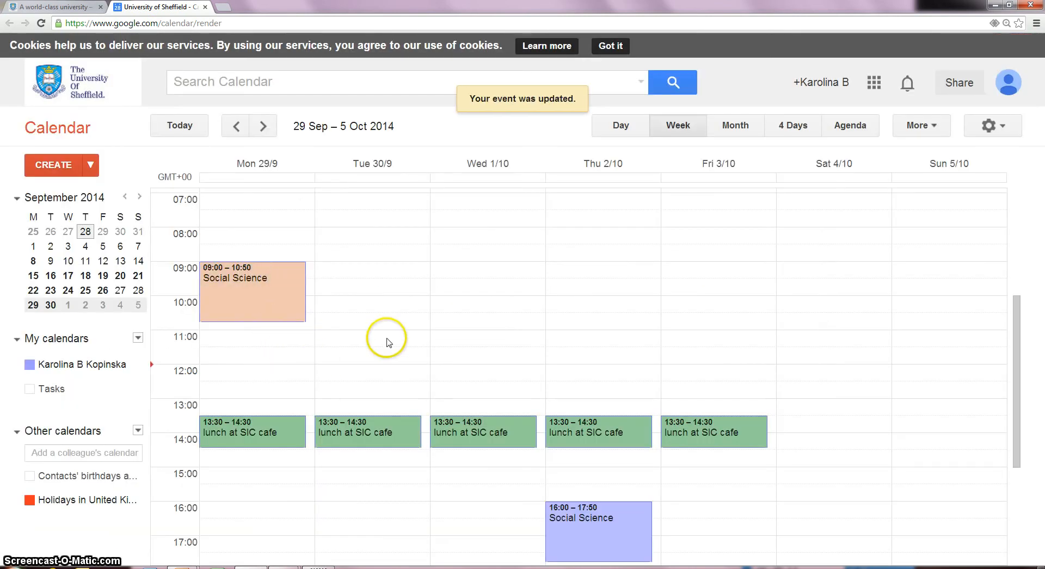
- Change the Thursday Social Science lecture series (16:00–17:50) to orange for all events
scroll(396, 340, "down", 1)
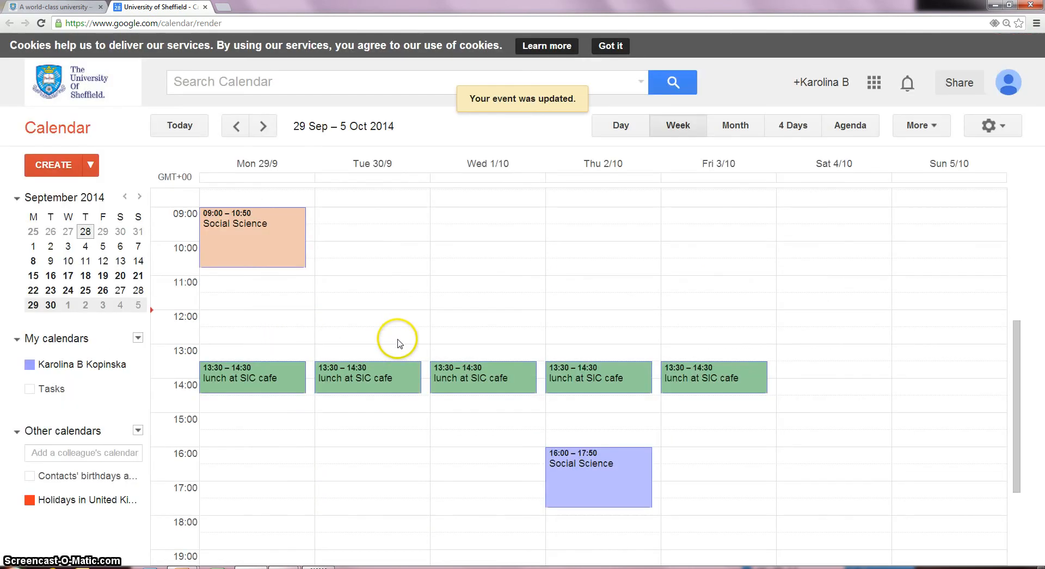
left_click(646, 498)
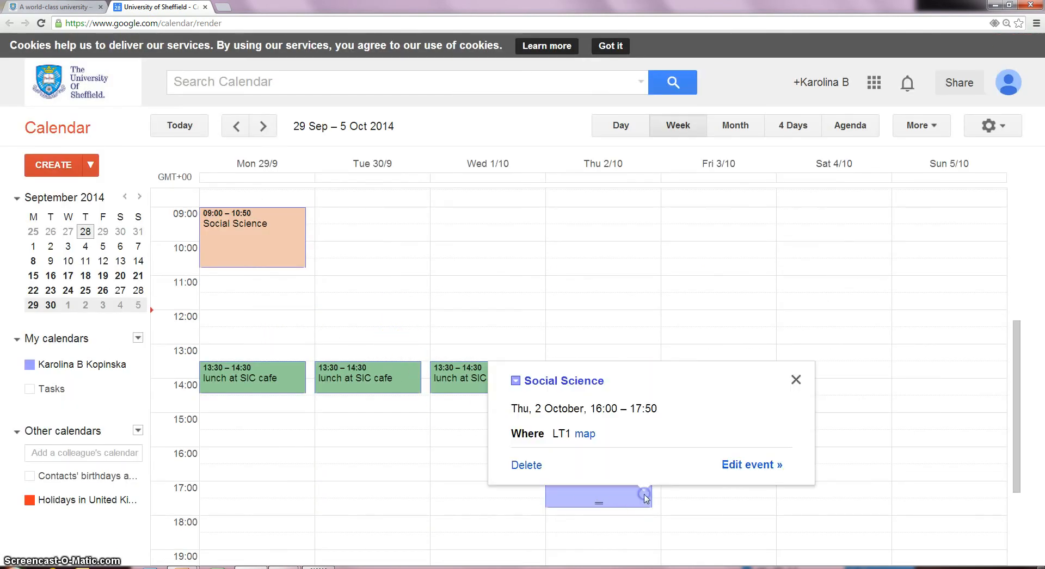
left_click(742, 468)
left_click(236, 499)
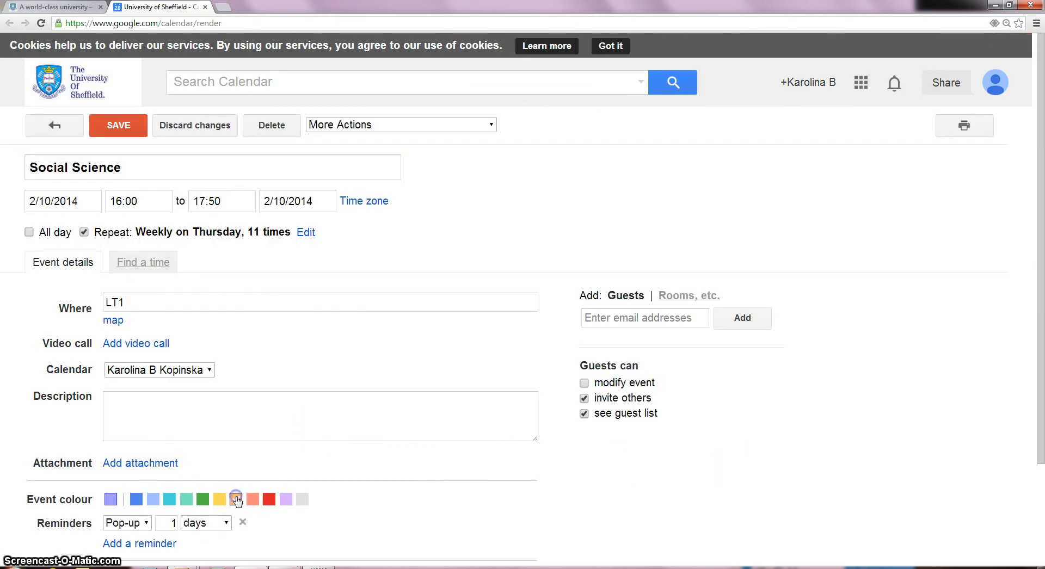
left_click(126, 129)
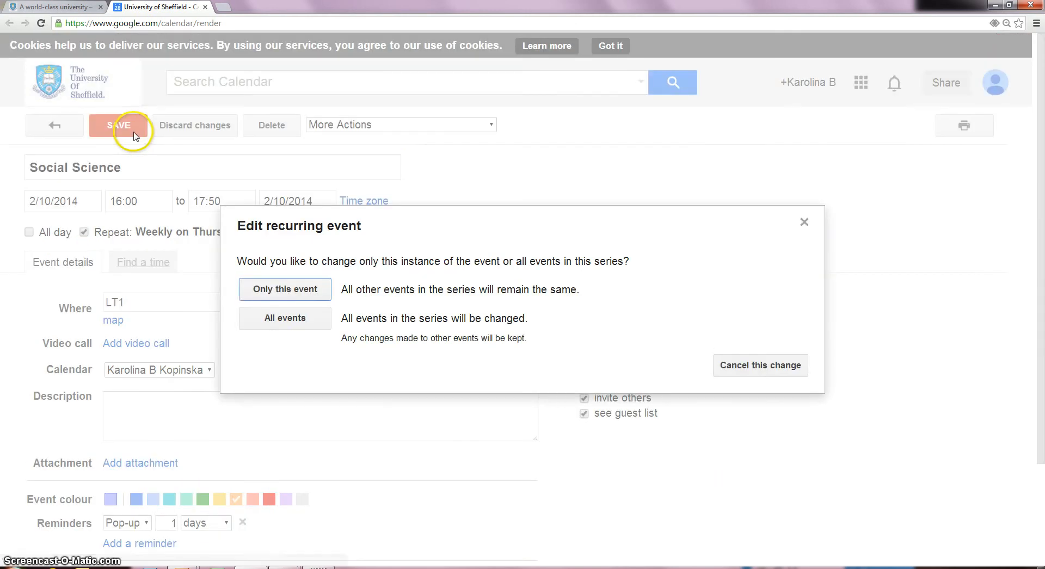
left_click(265, 319)
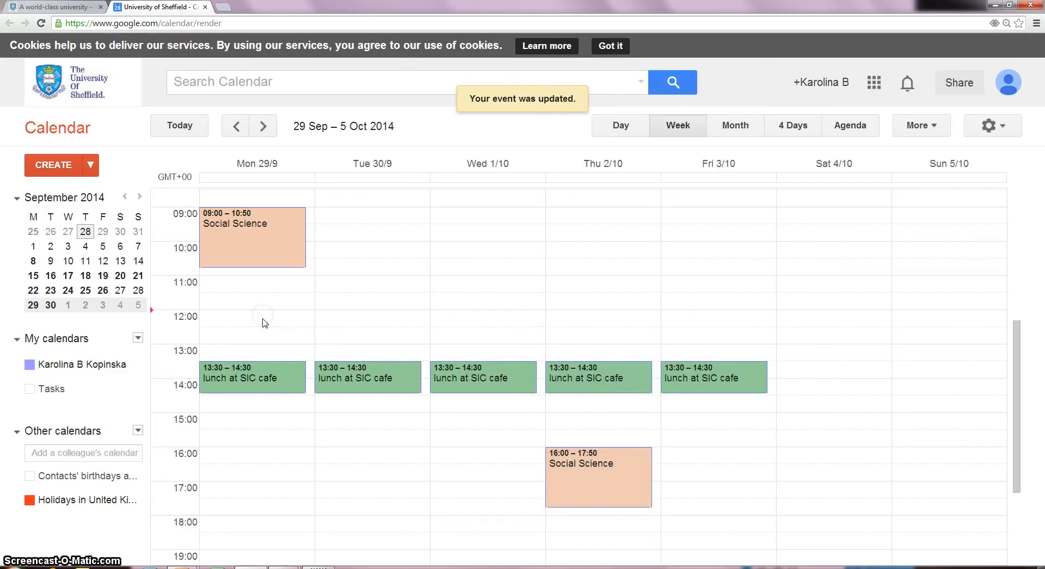
left_click(287, 500)
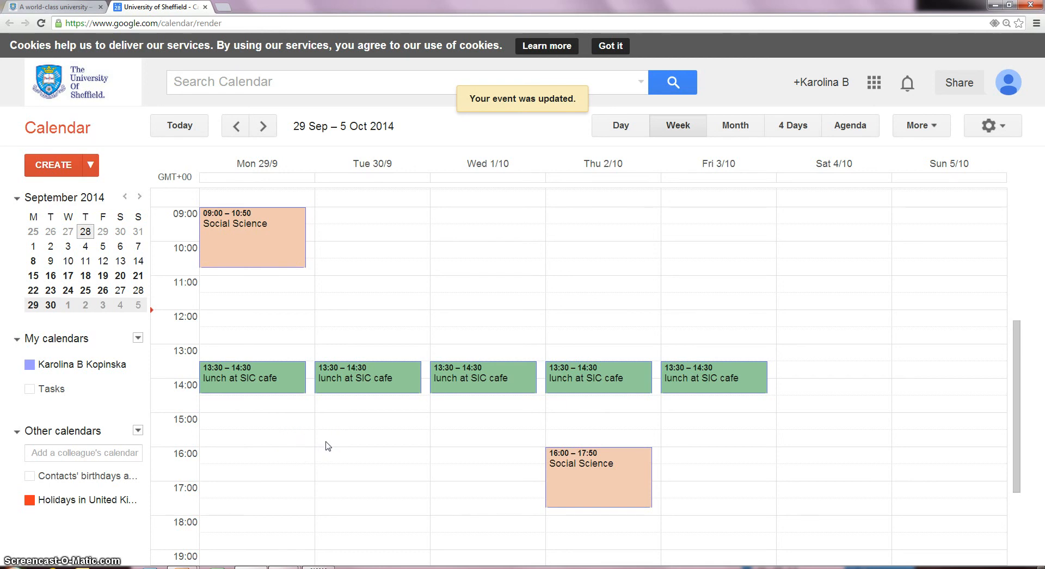
- Draft a Monday 29 September 16:00–17:00 revision event and enter its title
left_click(293, 454)
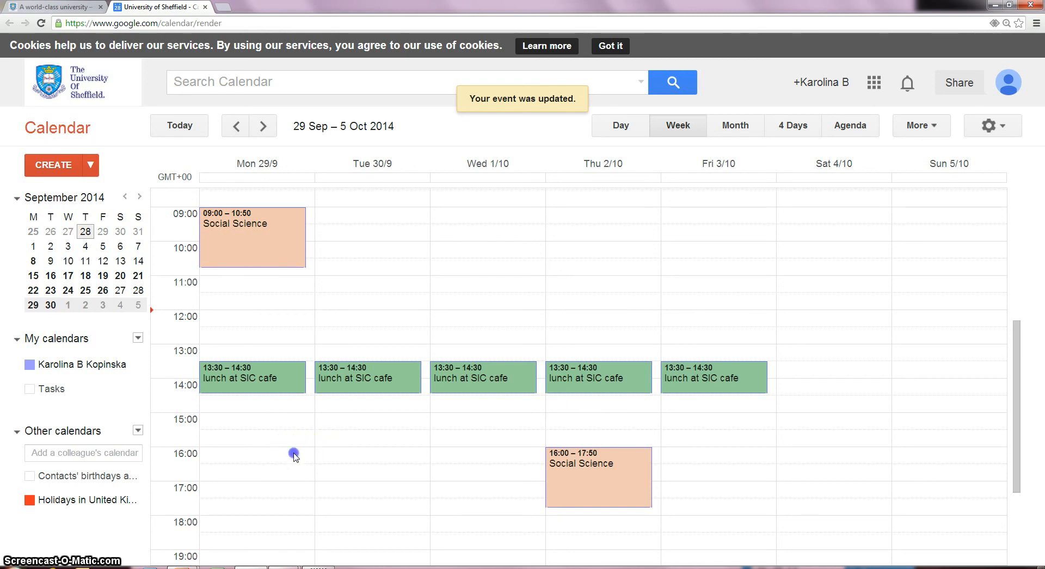
left_click_drag(294, 453, 299, 476)
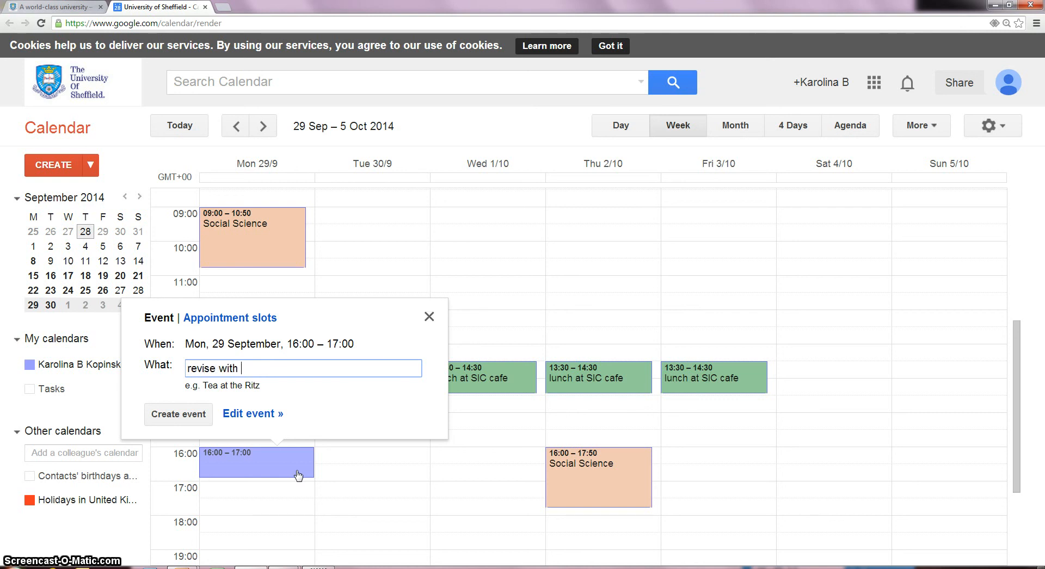
type("revise with Tom")
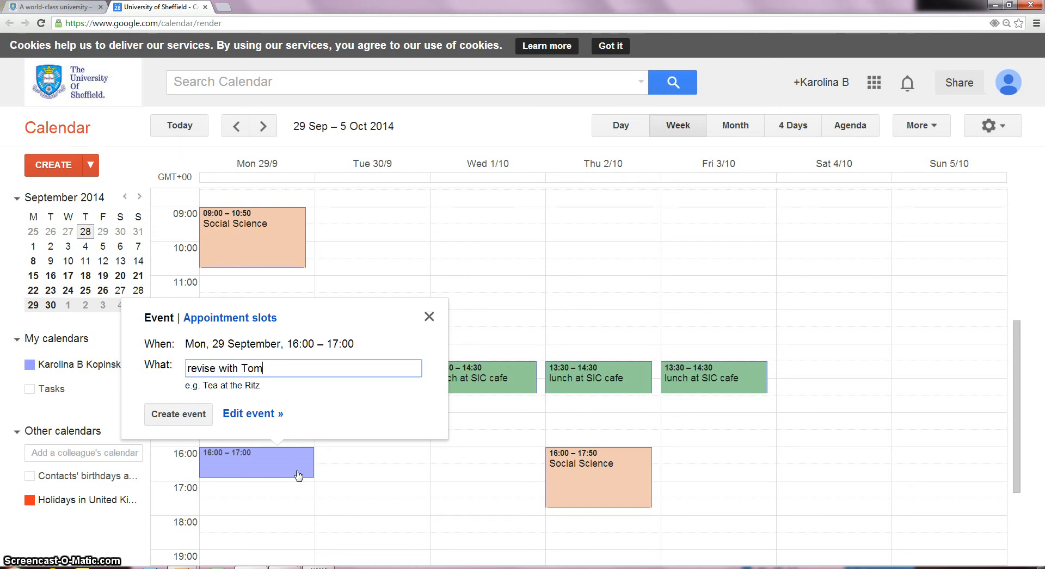
- Add the study partner's e-mail as a guest, save, and send the invitation
left_click(272, 414)
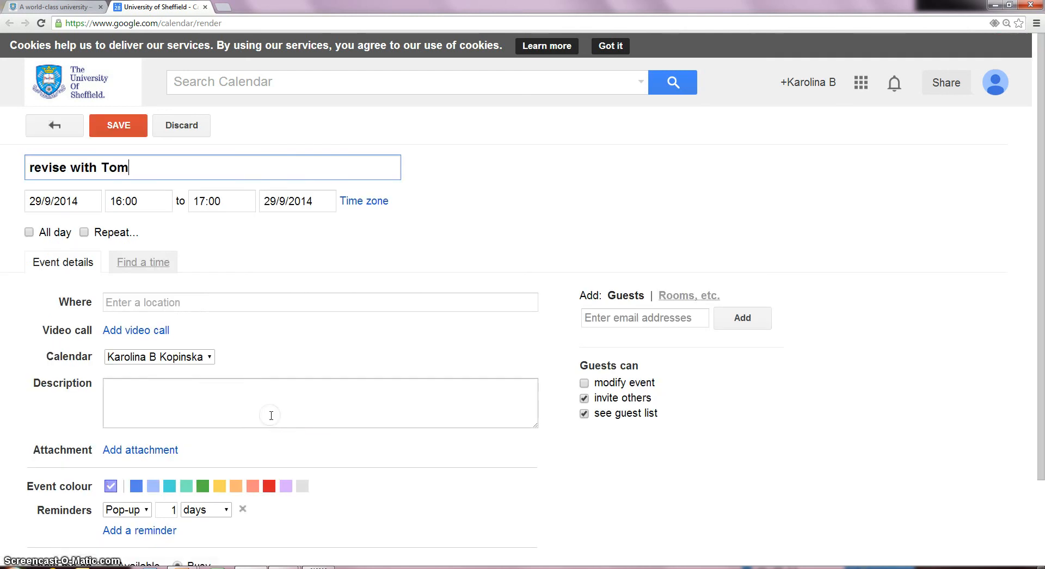
left_click(600, 320)
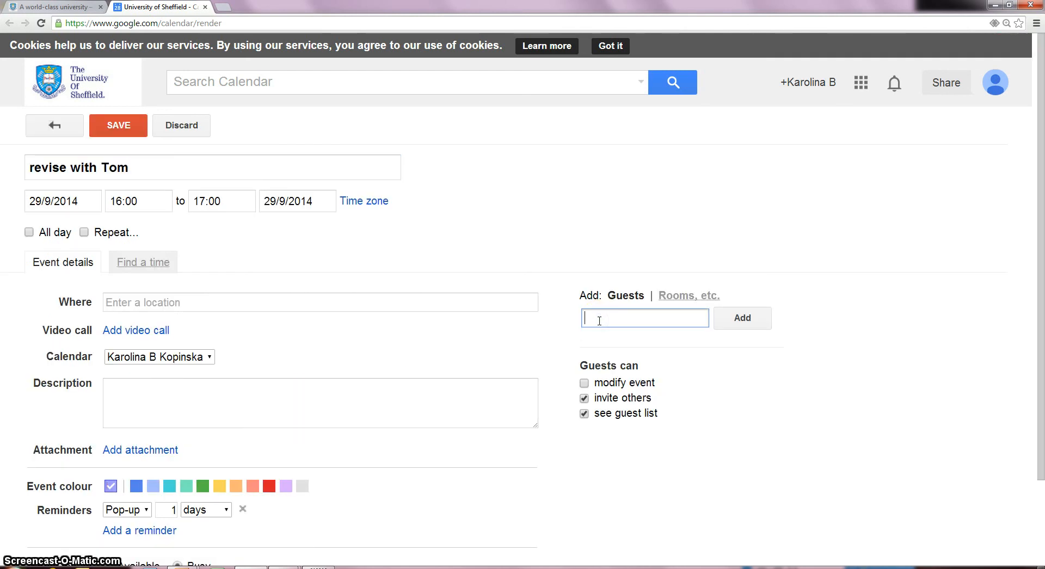
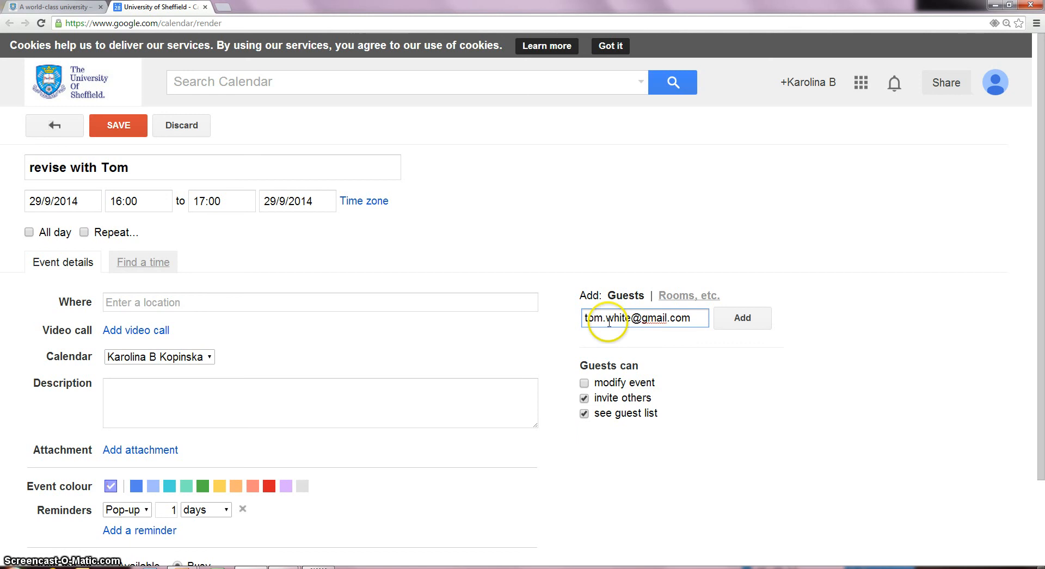
left_click(750, 317)
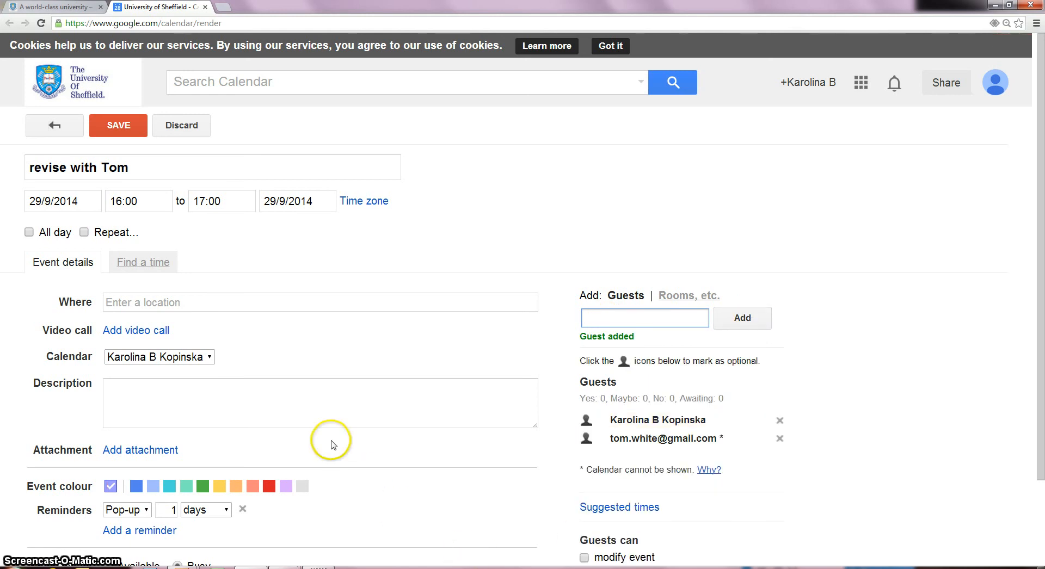
left_click(323, 422)
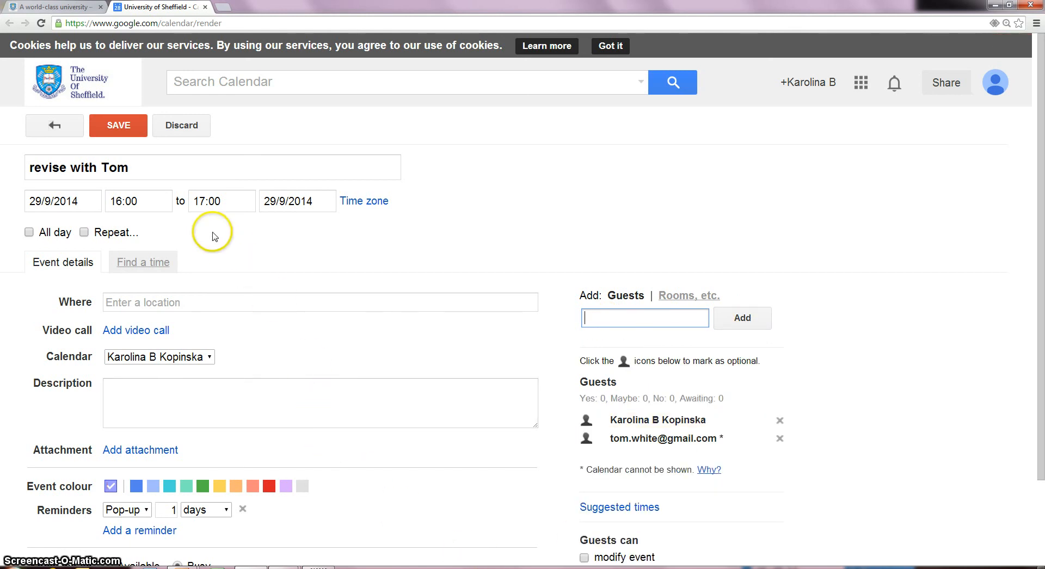
left_click(123, 134)
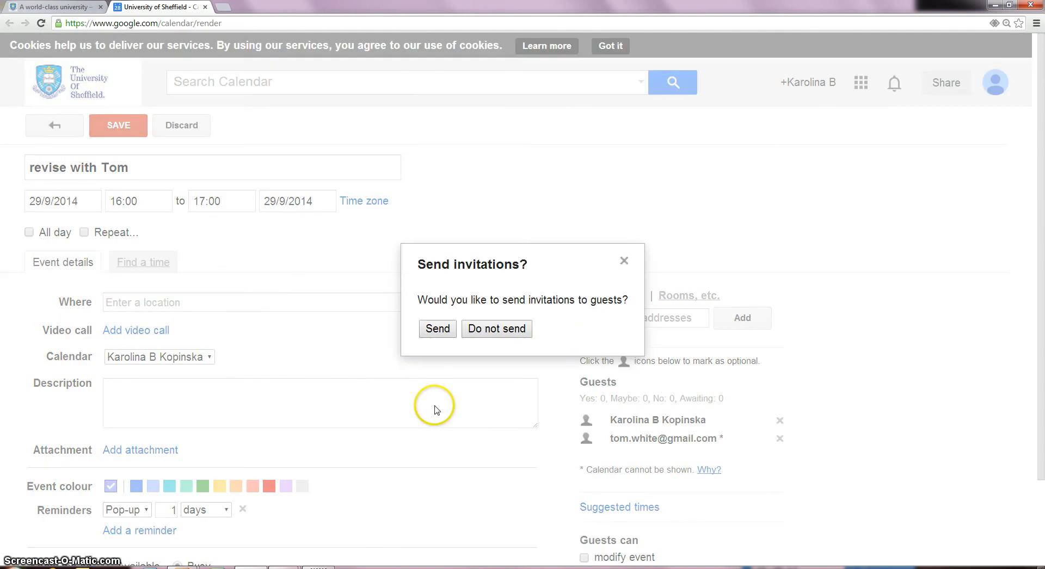
left_click(443, 338)
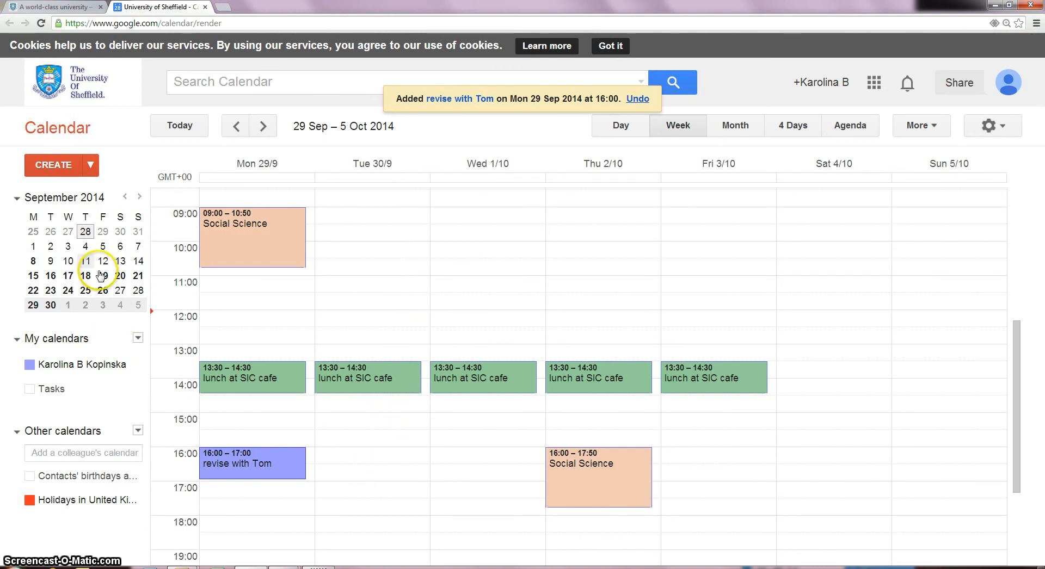
- Remove the second reminder from the 8 September 15:00 revision event, keeping the 40-minute pop-up, then show 15–21 September
left_click(36, 262)
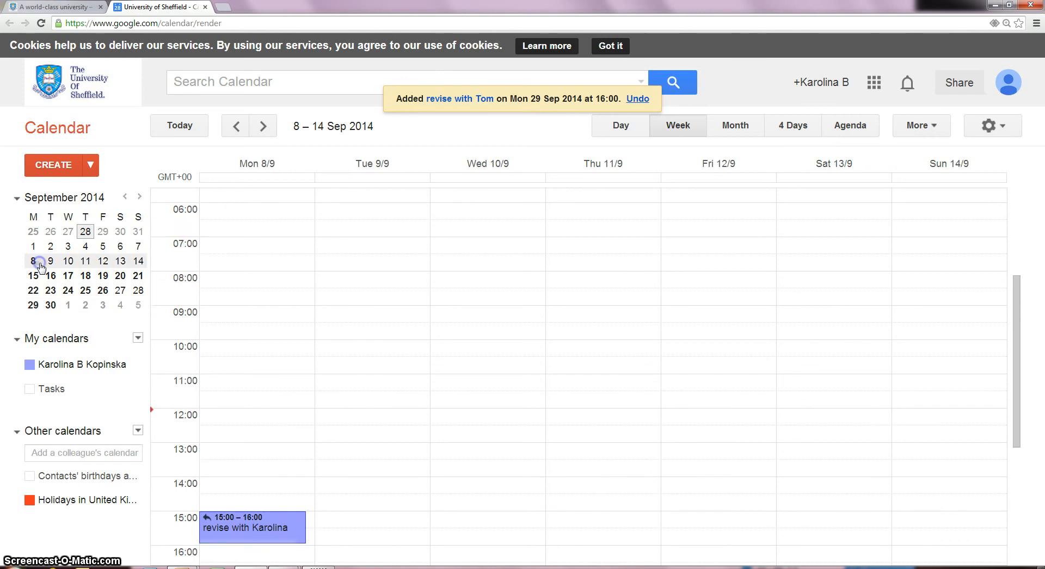
scroll(200, 334, "down", 3)
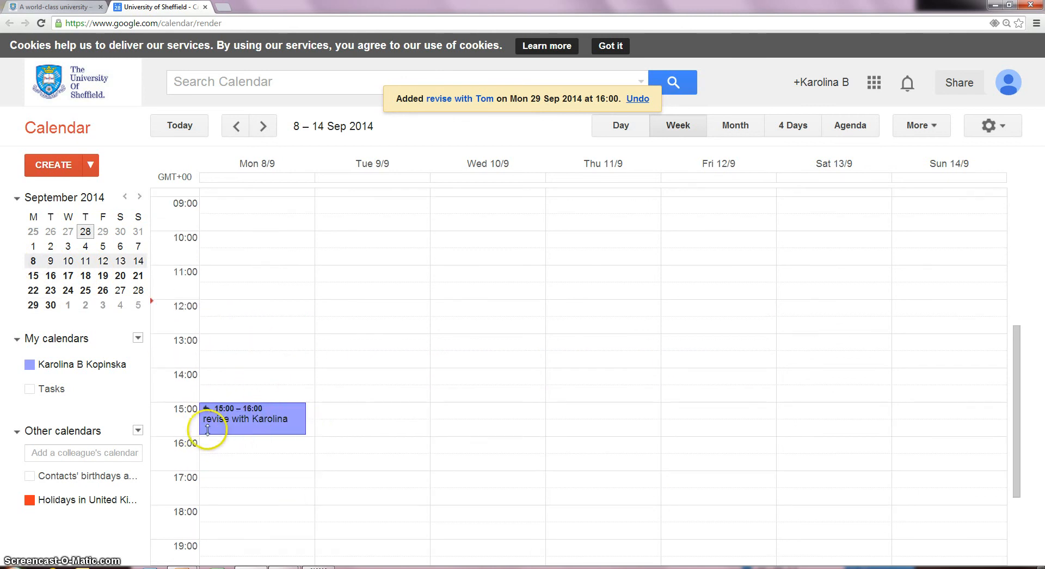
left_click(254, 430)
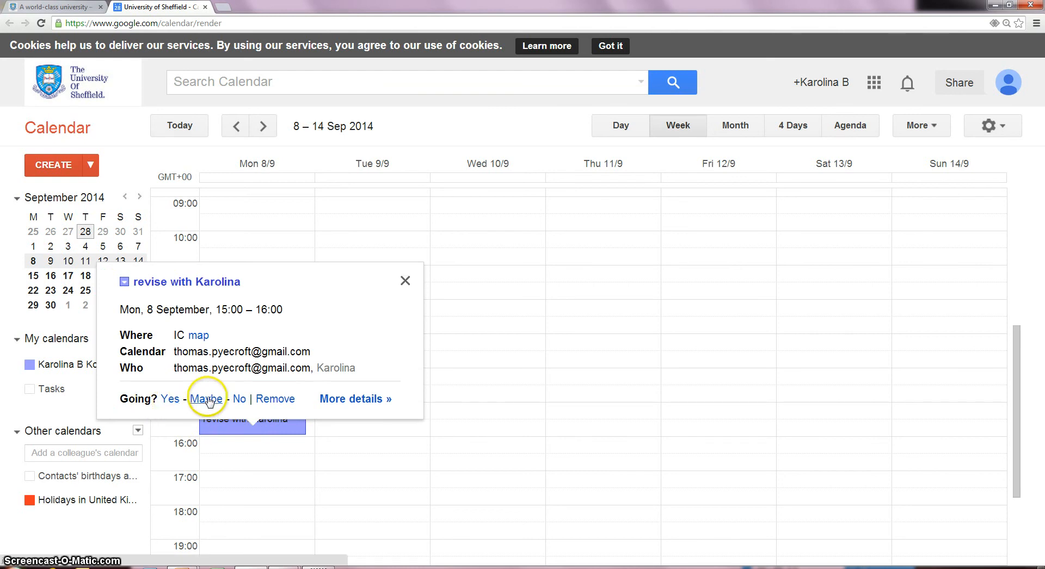
left_click(352, 399)
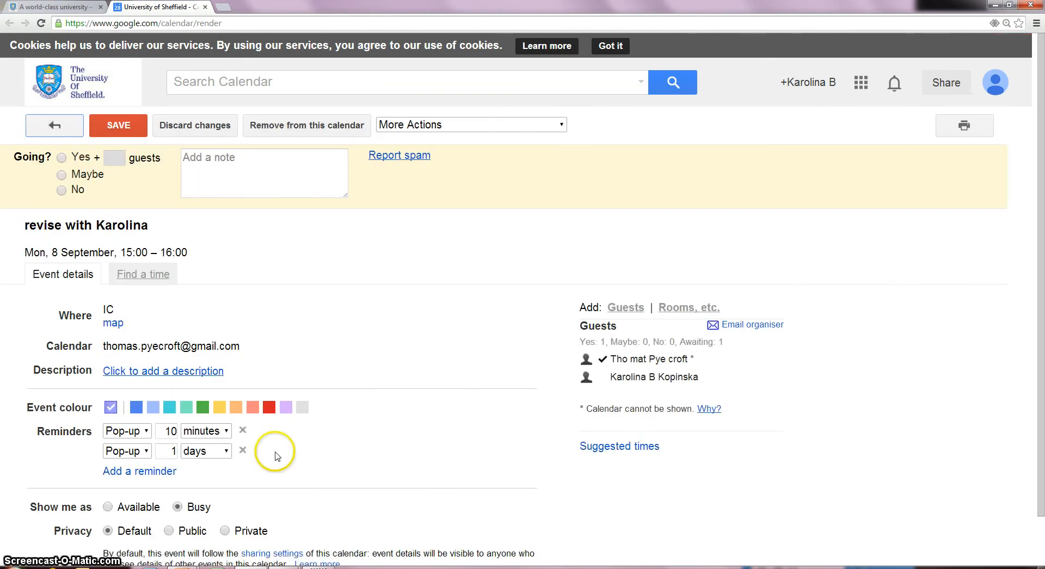
left_click(242, 451)
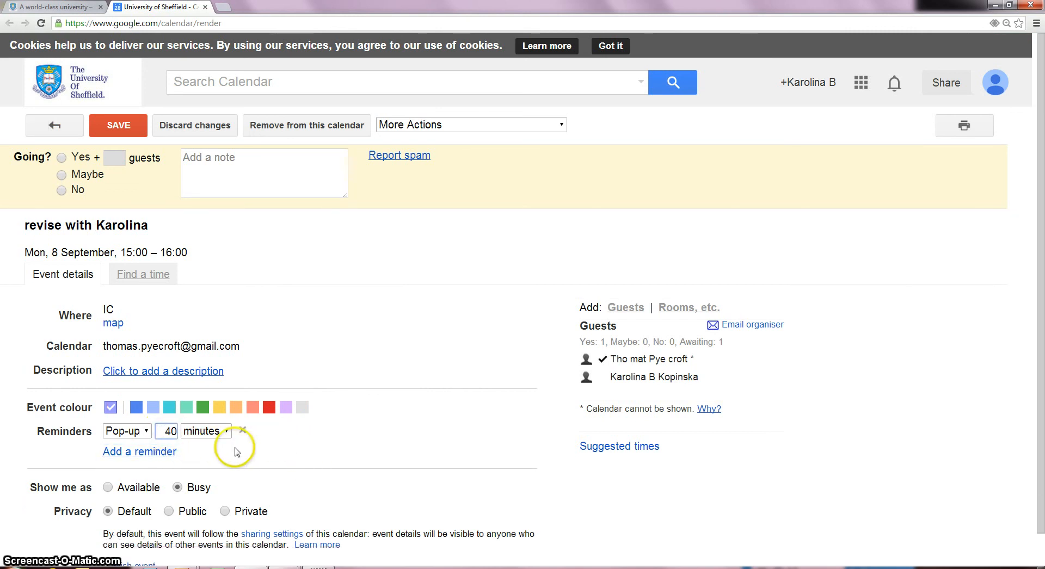
left_click(128, 124)
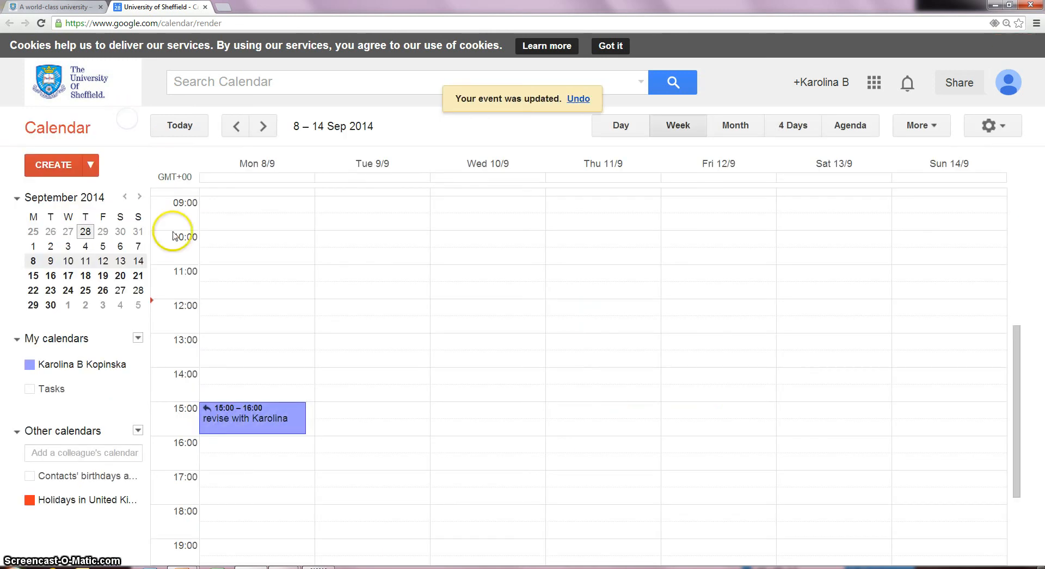
left_click(50, 278)
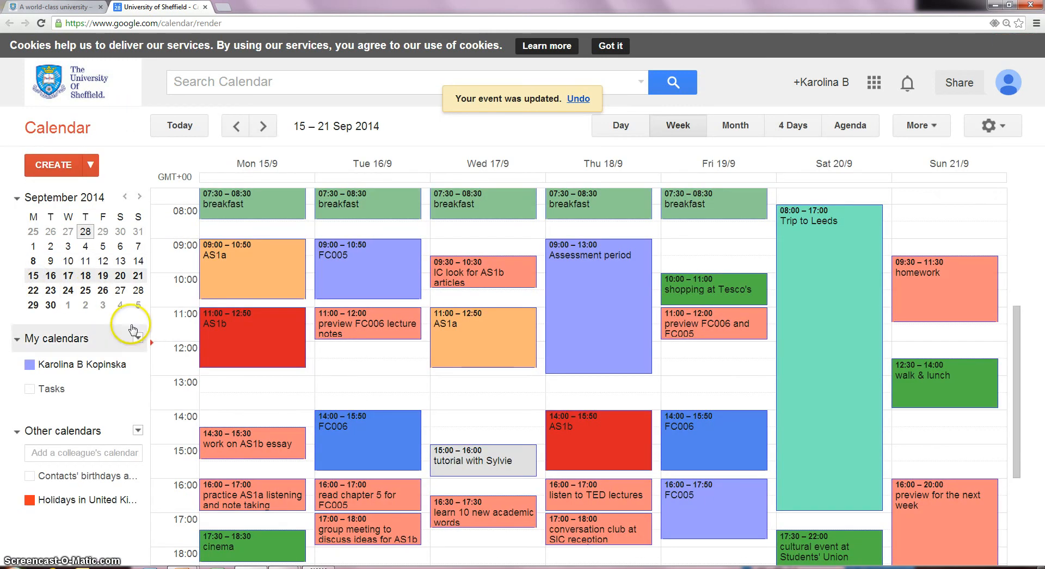
- Mark out a new 13:00–14:00 event on Monday 15 September
scroll(442, 413, "up", 2)
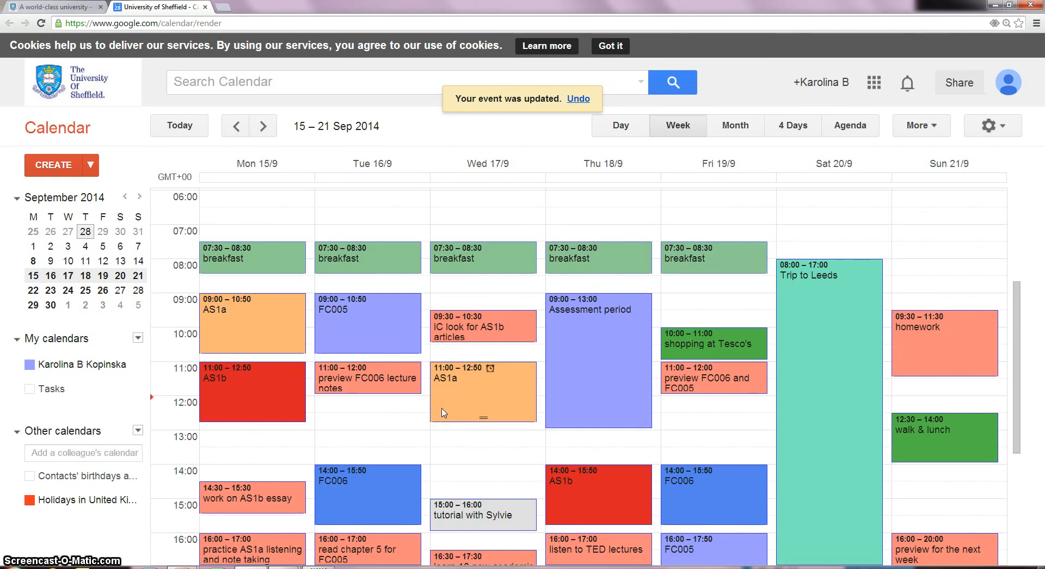
scroll(442, 413, "down", 2)
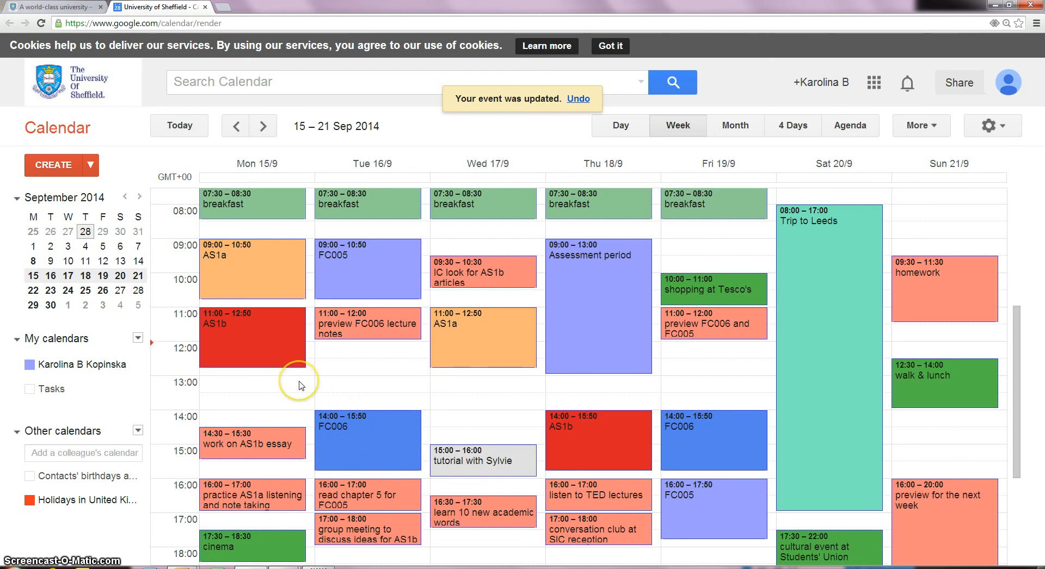
left_click_drag(299, 384, 297, 406)
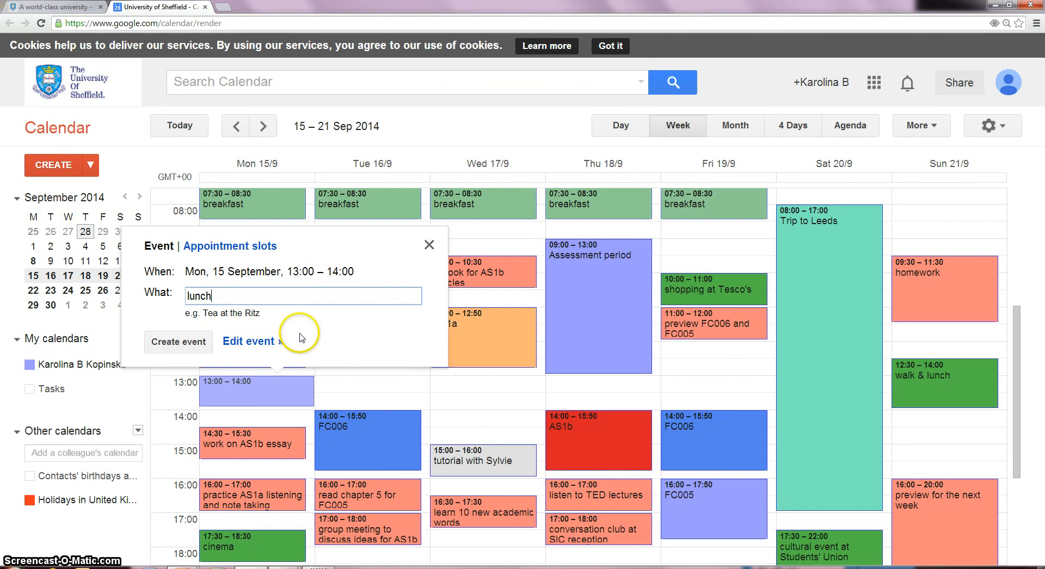
- Make the 13:00–14:00 lunch event repeat daily, ending after 5 occurrences, and save it
left_click(261, 342)
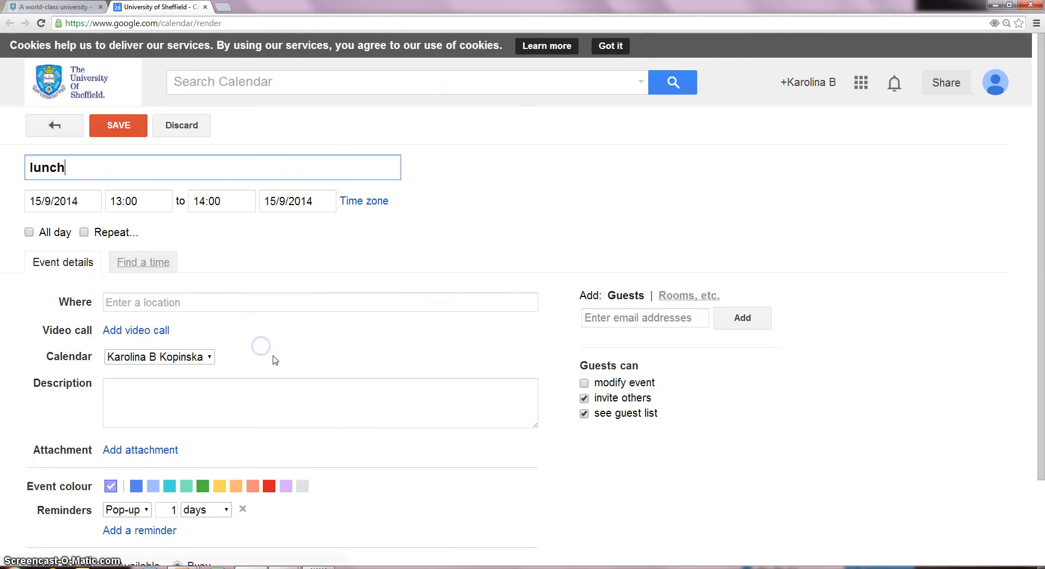
left_click(114, 234)
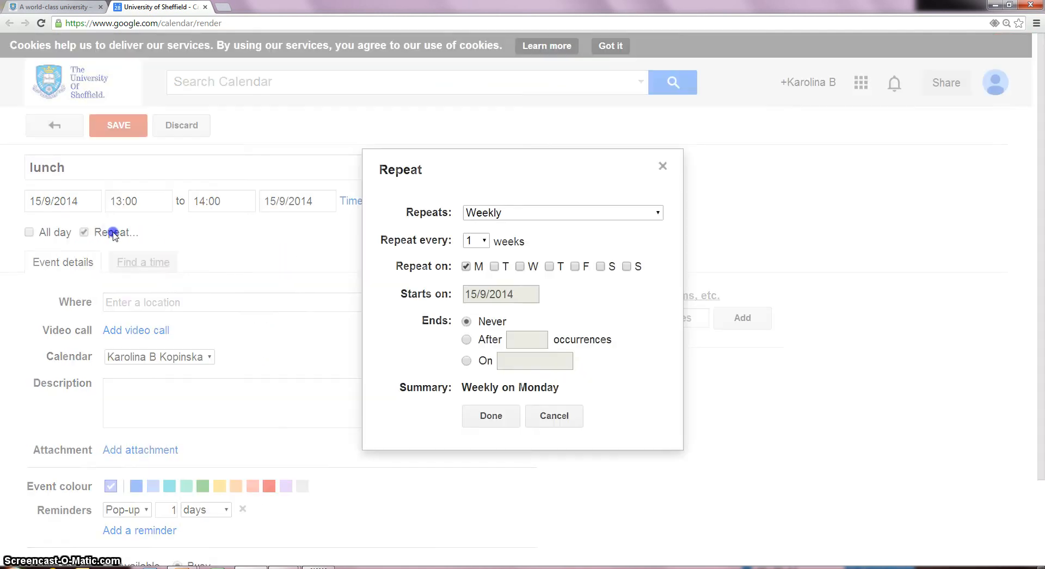
left_click(560, 213)
left_click(545, 227)
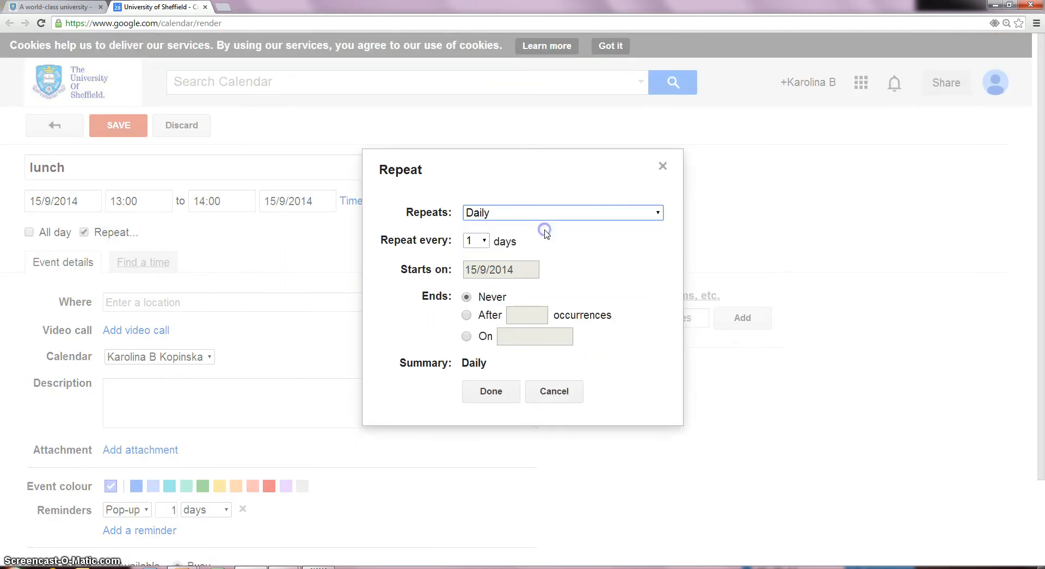
left_click(492, 314)
type("5")
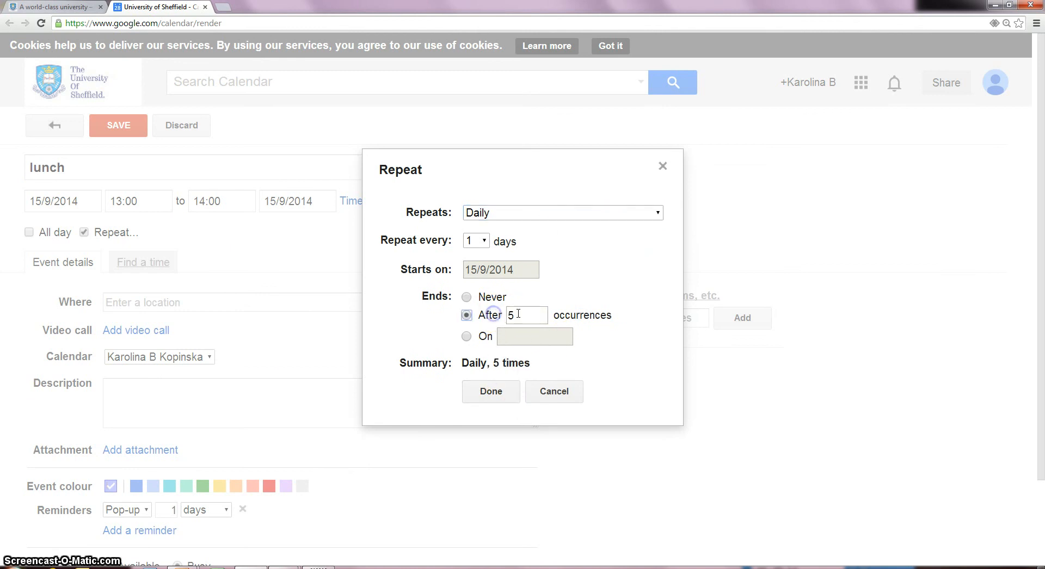
left_click(491, 391)
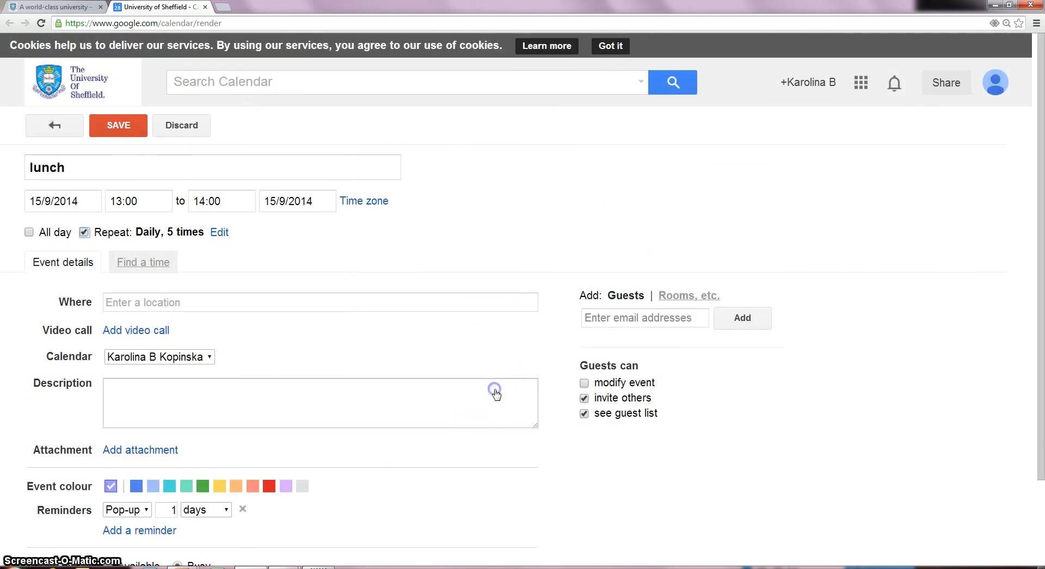
left_click(117, 124)
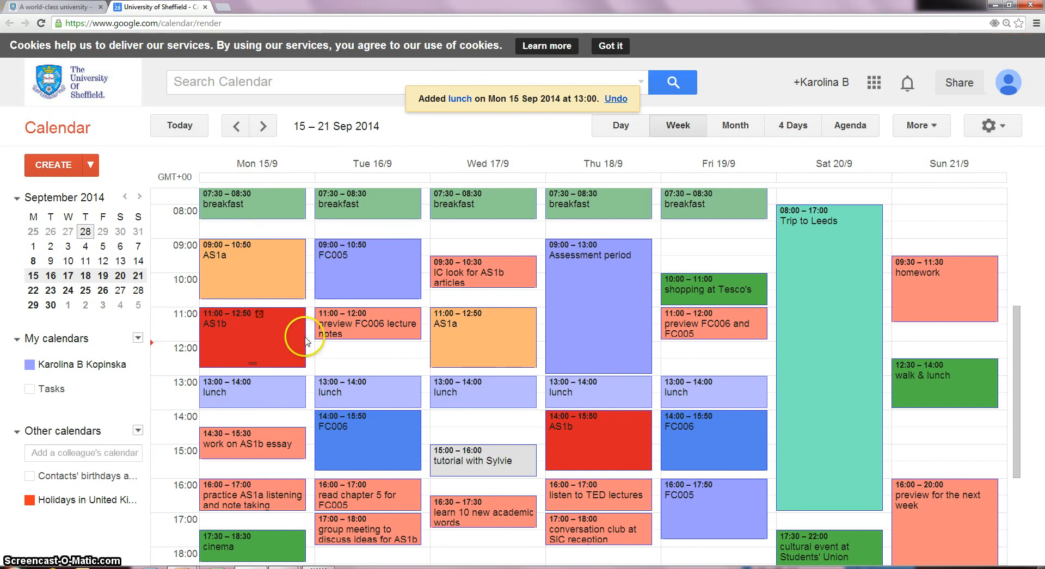
scroll(305, 364, "down", 1)
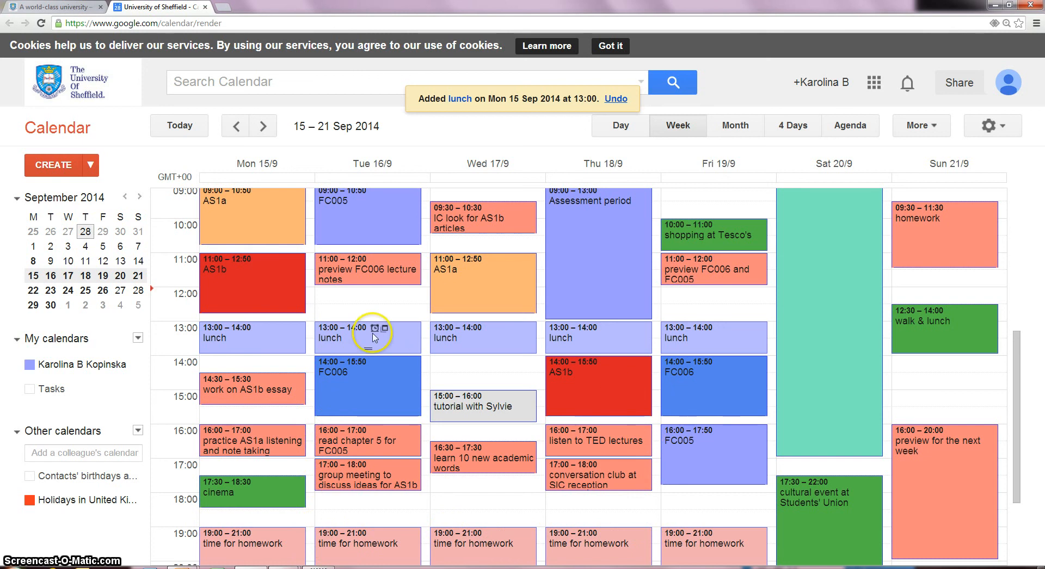
scroll(374, 330, "up", 1)
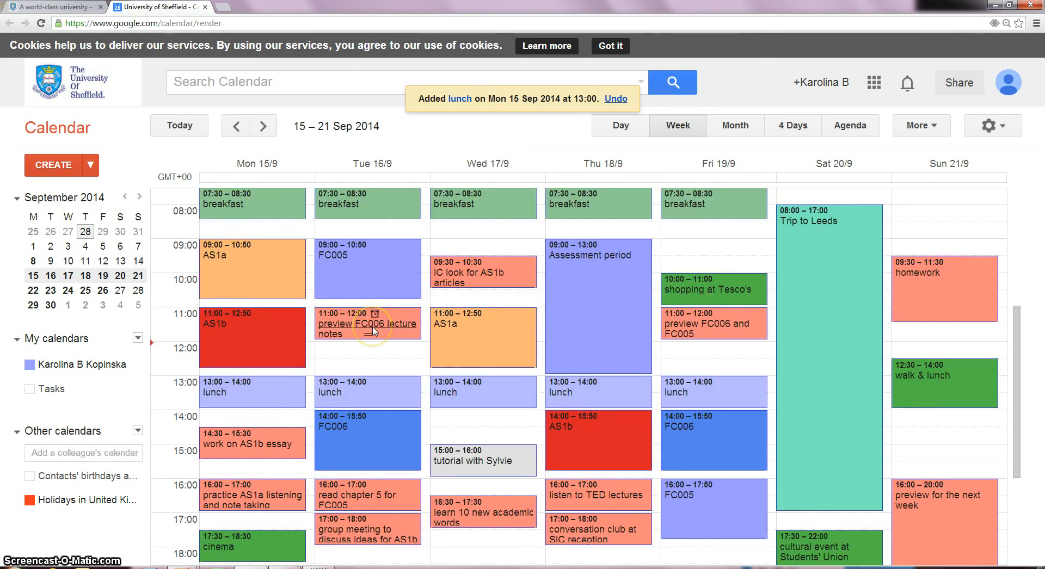
scroll(374, 330, "down", 2)
scroll(373, 335, "down", 1)
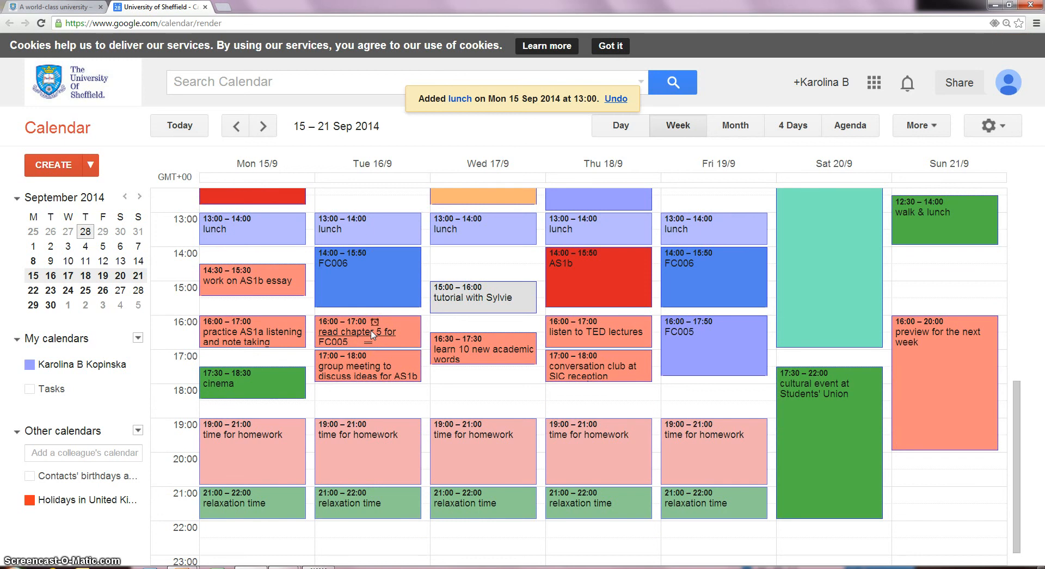
scroll(372, 334, "up", 1)
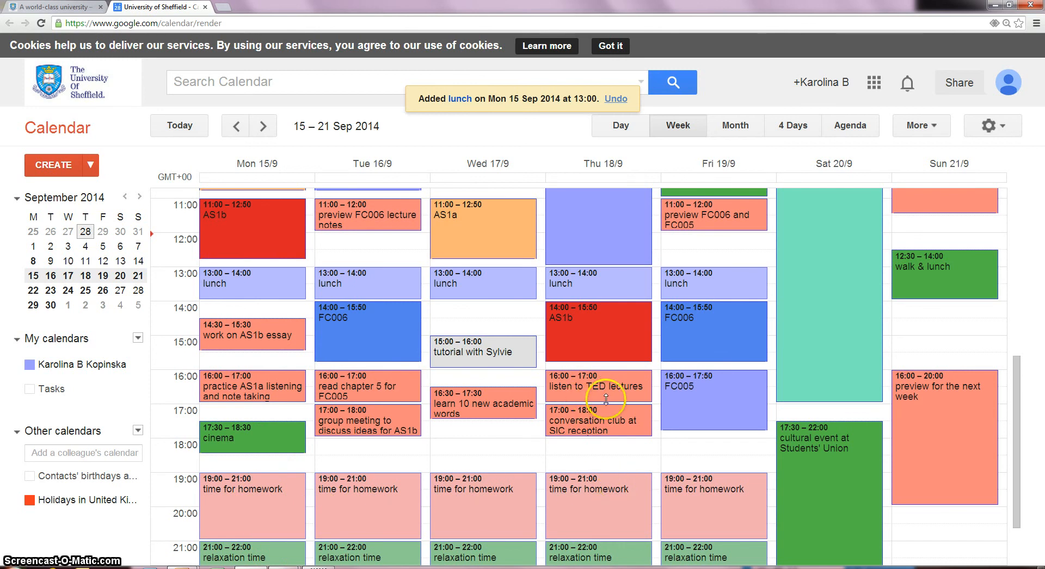
scroll(655, 415, "up", 2)
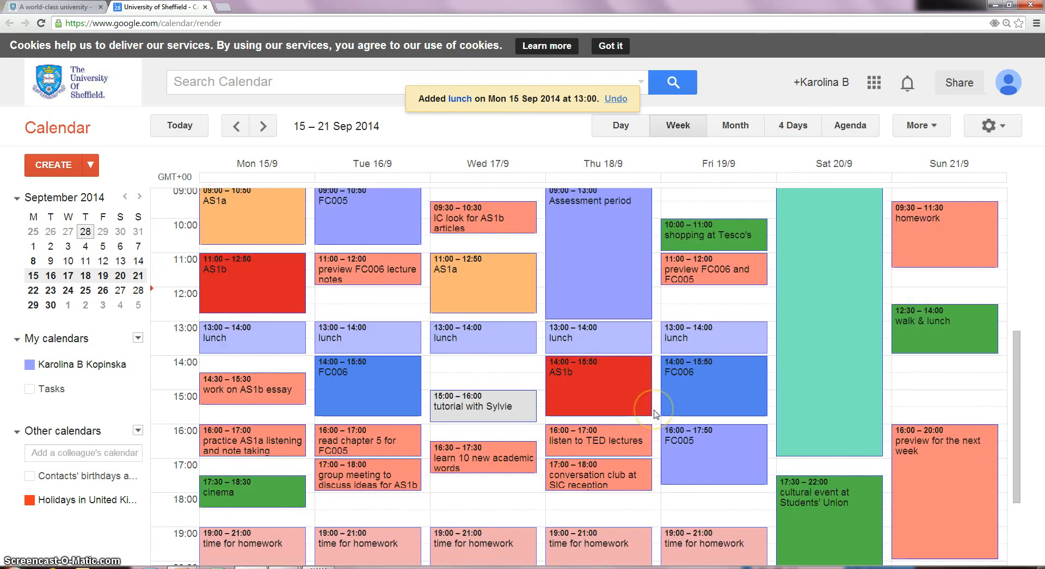
scroll(655, 415, "down", 1)
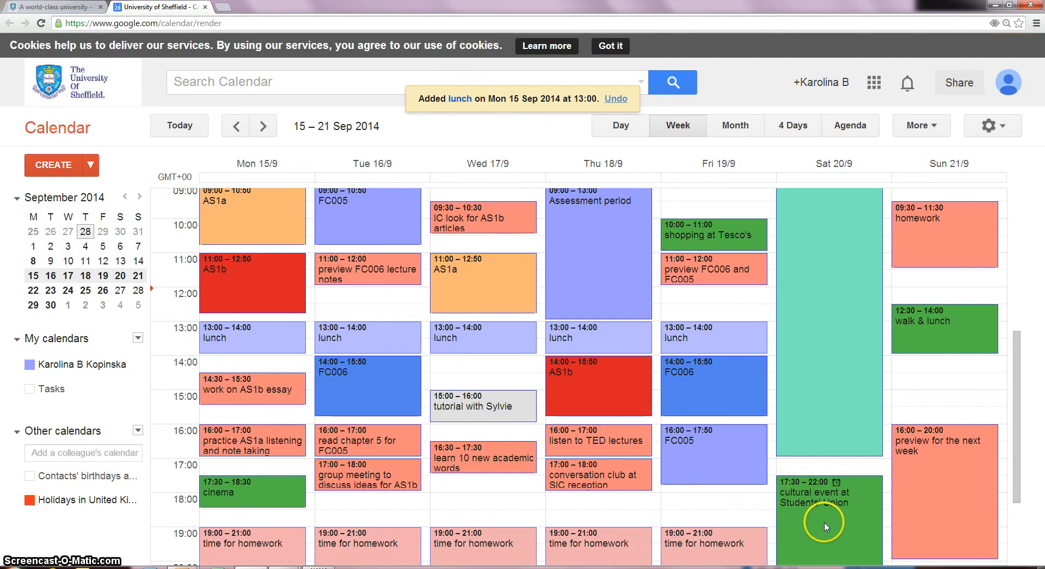
scroll(602, 456, "down", 2)
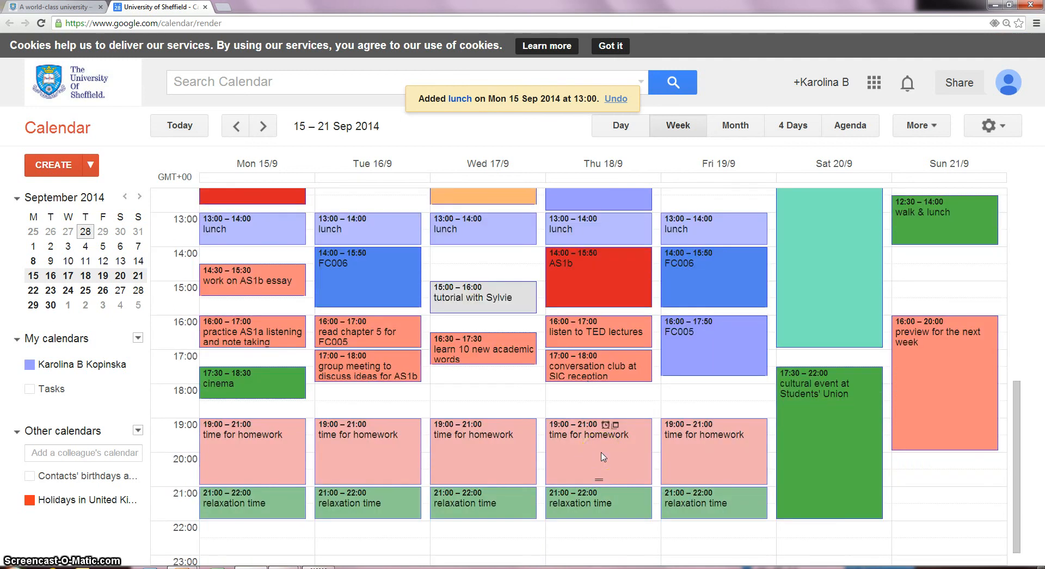
scroll(697, 364, "up", 1)
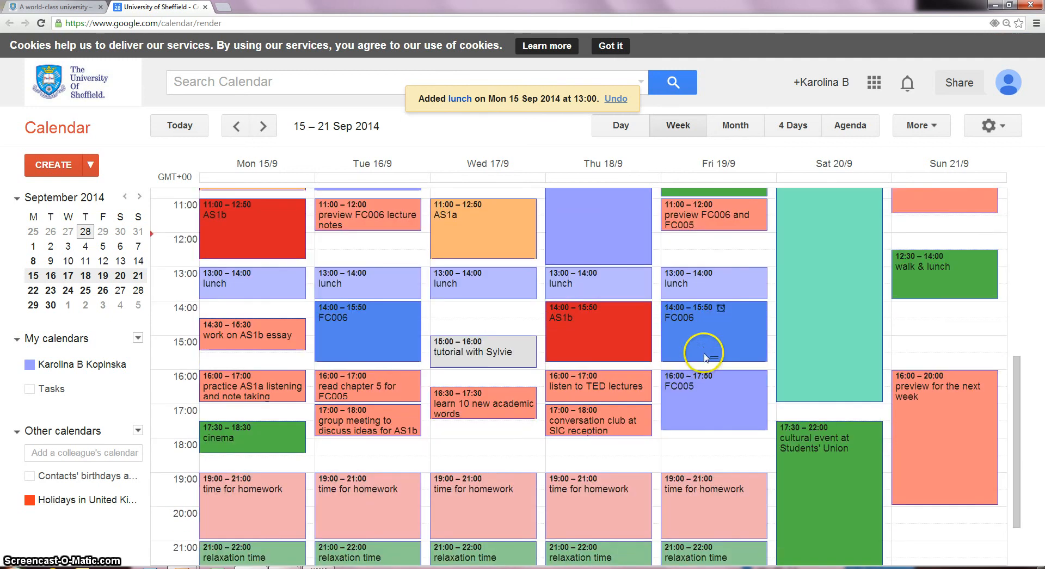
- Visit the calendar Settings page and return to the week view
left_click(990, 125)
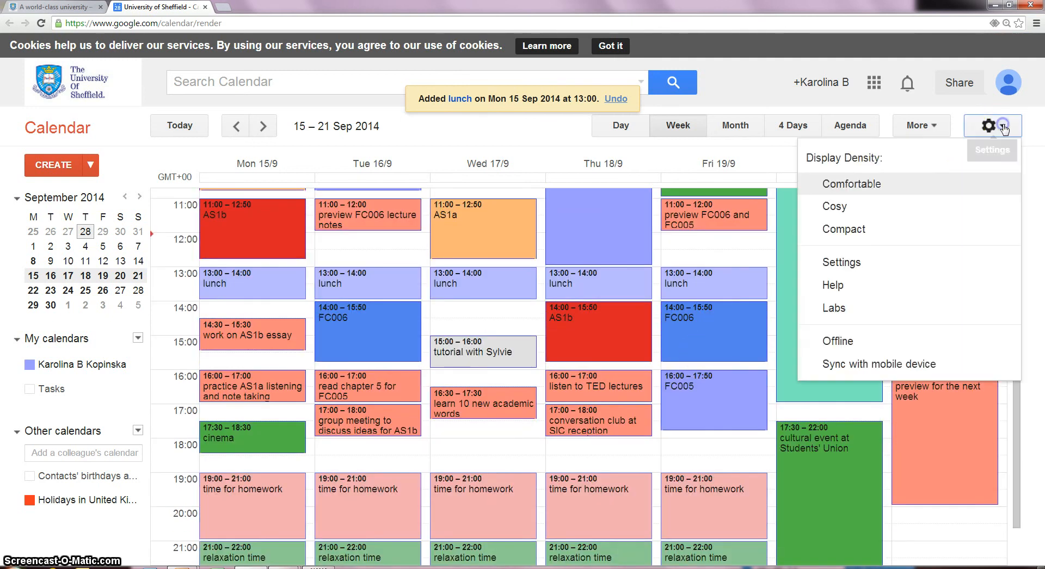
left_click(889, 264)
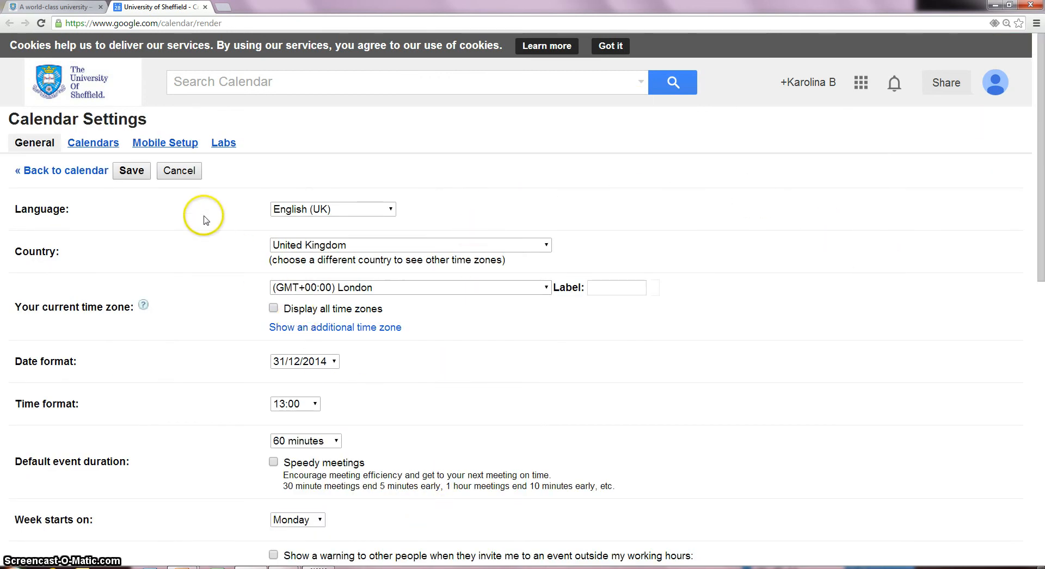
left_click(81, 171)
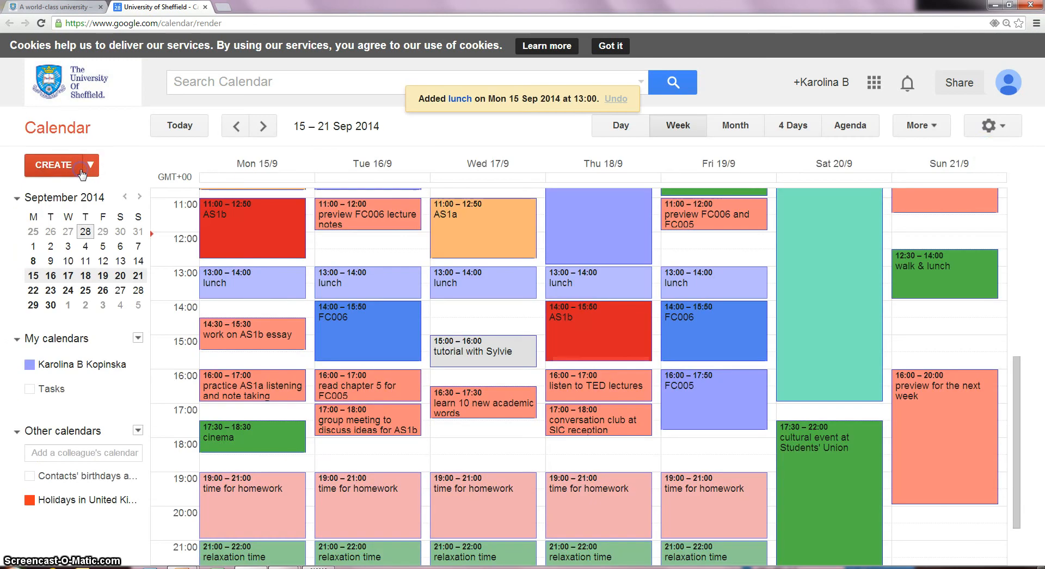
- Open the Sync with mobile device help and show the week of 1–7 September
left_click(1004, 129)
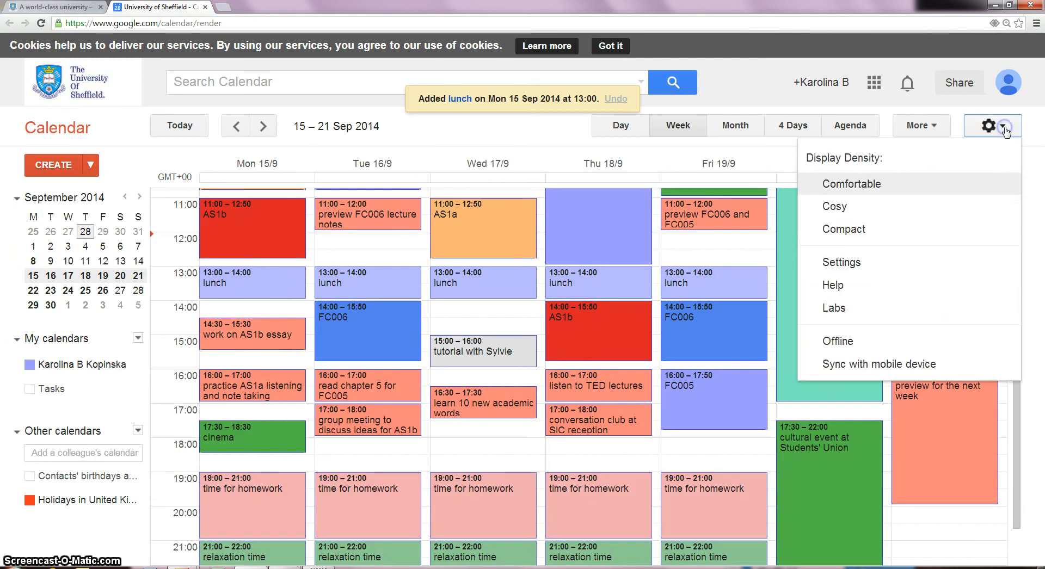
left_click(916, 364)
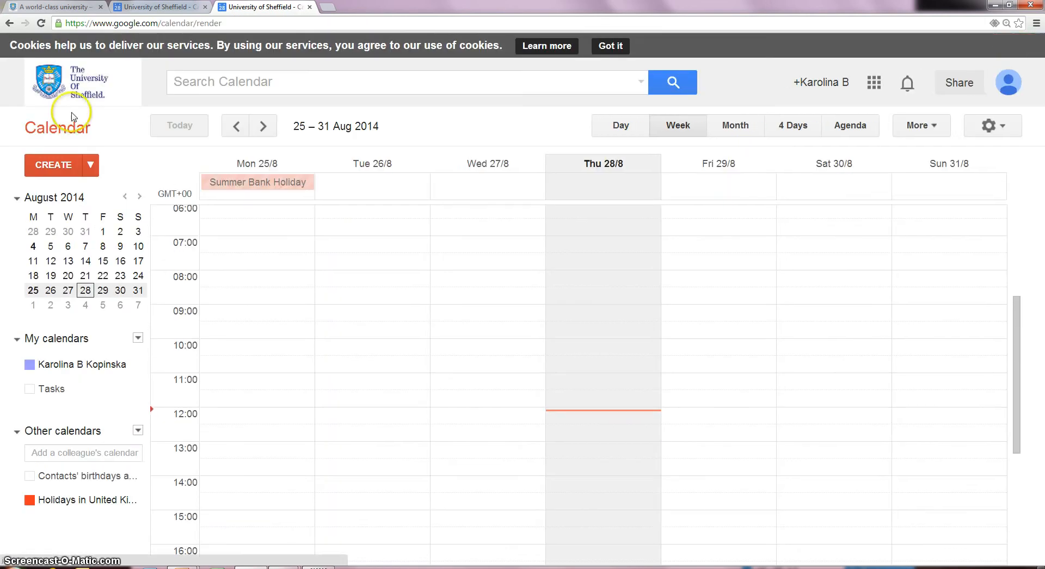
left_click(87, 305)
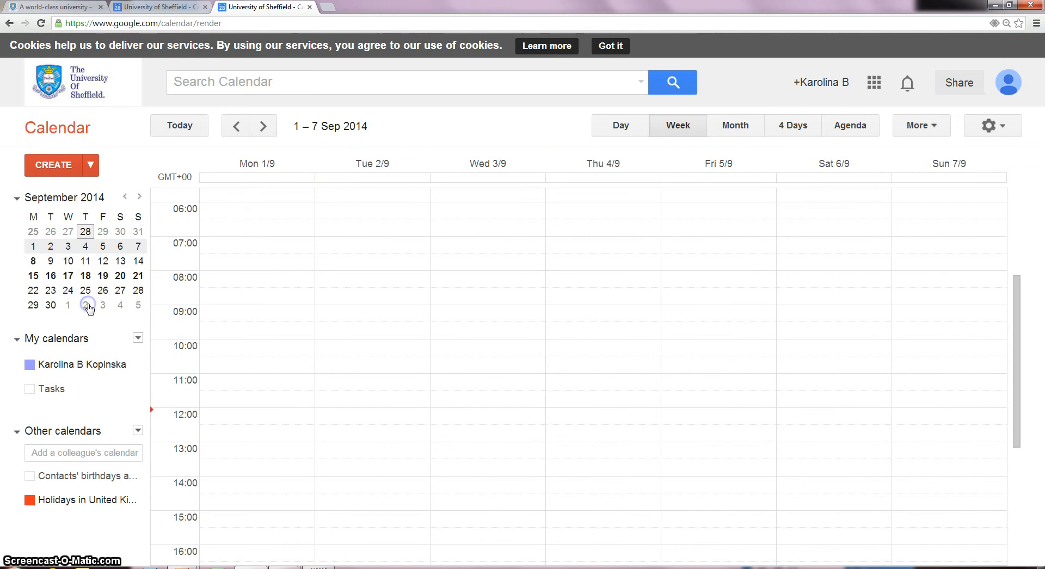